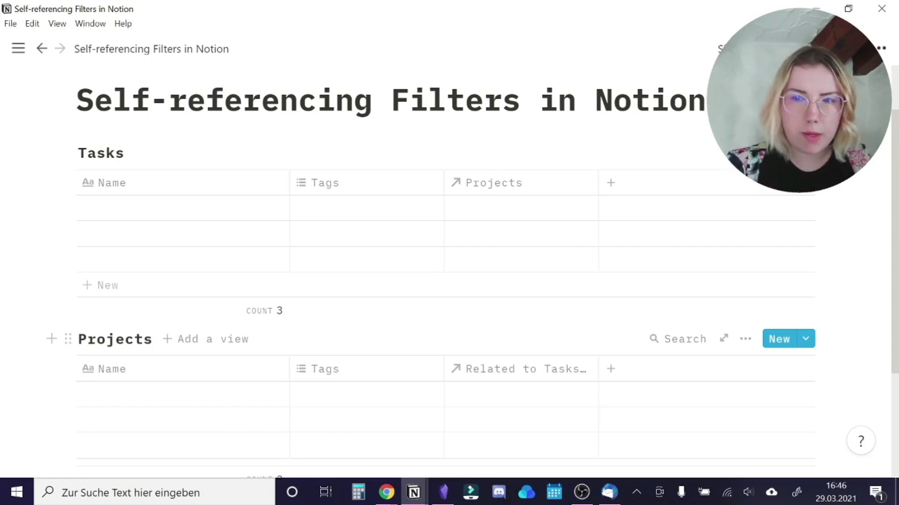
- Rename the relation property in the Projects table to Tasks
click(494, 378)
click(495, 129)
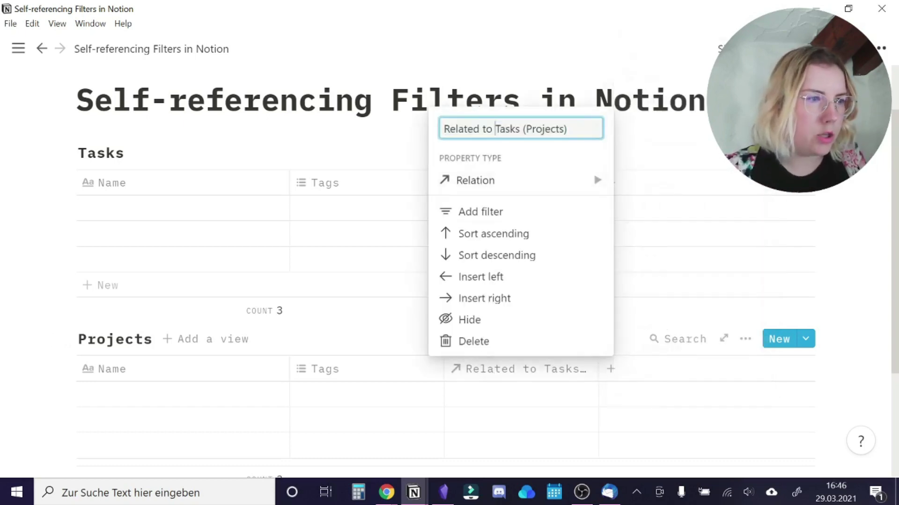
key(BackSpace)
key(BackSpace)
key(BackSpace)
key(BackSpace)
key(BackSpace)
key(BackSpace)
key(BackSpace)
key(BackSpace)
key(BackSpace)
key(BackSpace)
key(BackSpace)
key(End)
key(BackSpace)
key(BackSpace)
key(BackSpace)
key(BackSpace)
key(BackSpace)
key(BackSpace)
key(BackSpace)
key(BackSpace)
key(BackSpace)
key(BackSpace)
key(BackSpace)
key(Return)
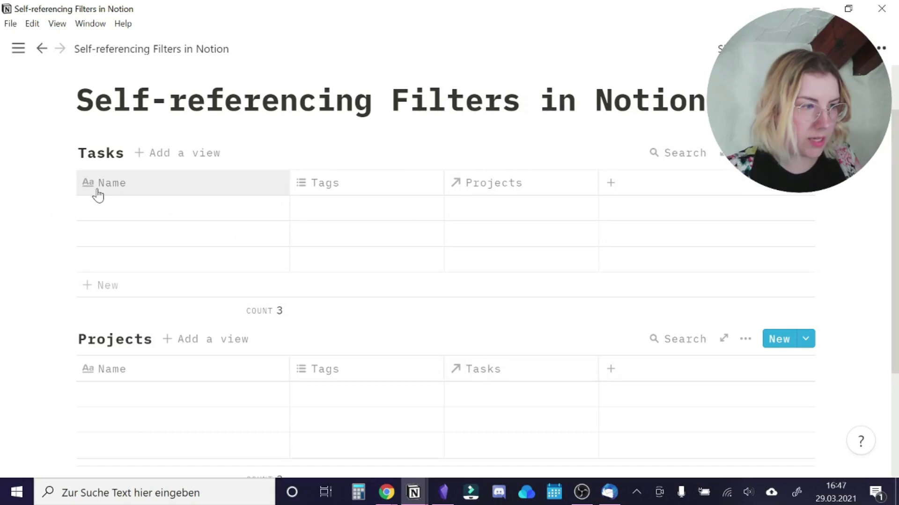
- Name the three rows of the Tasks table Task 1, Task 2 and Task 3
click(99, 210)
text(Ta)
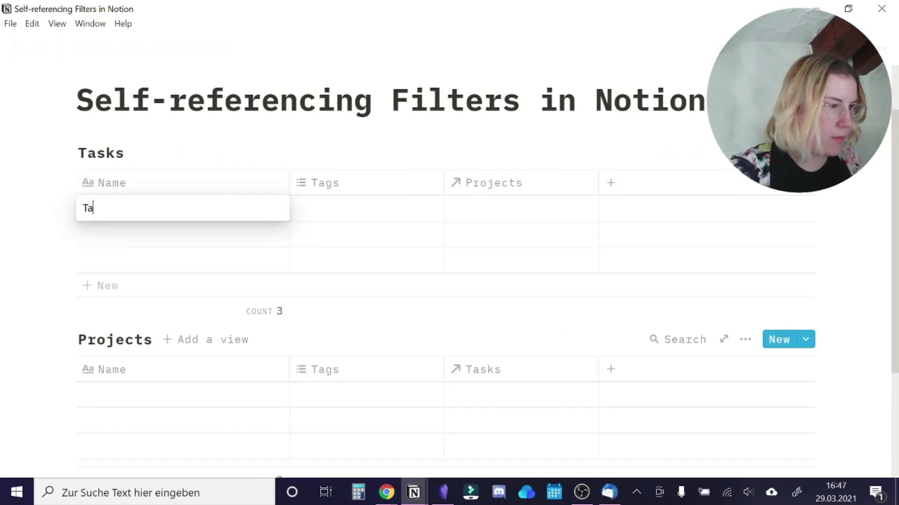
text(sk 1)
key(Return)
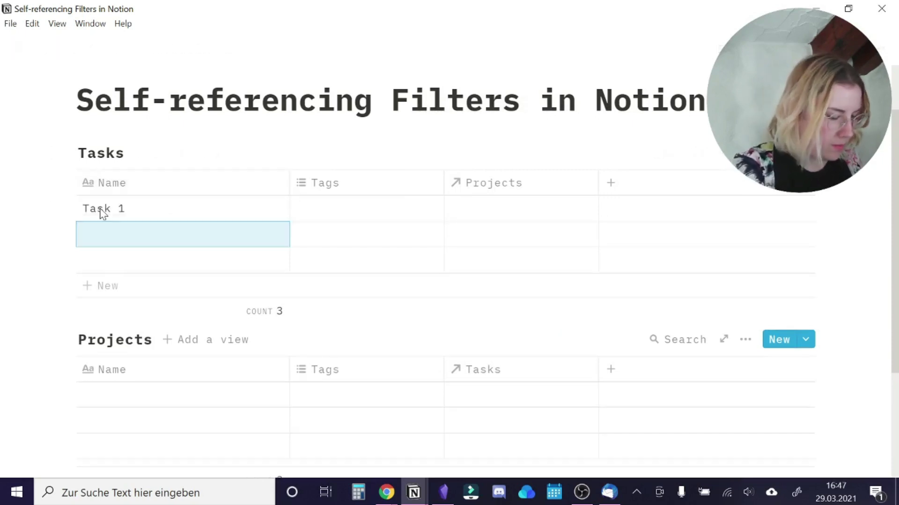
text(Task 2)
key(Return)
text(Tas)
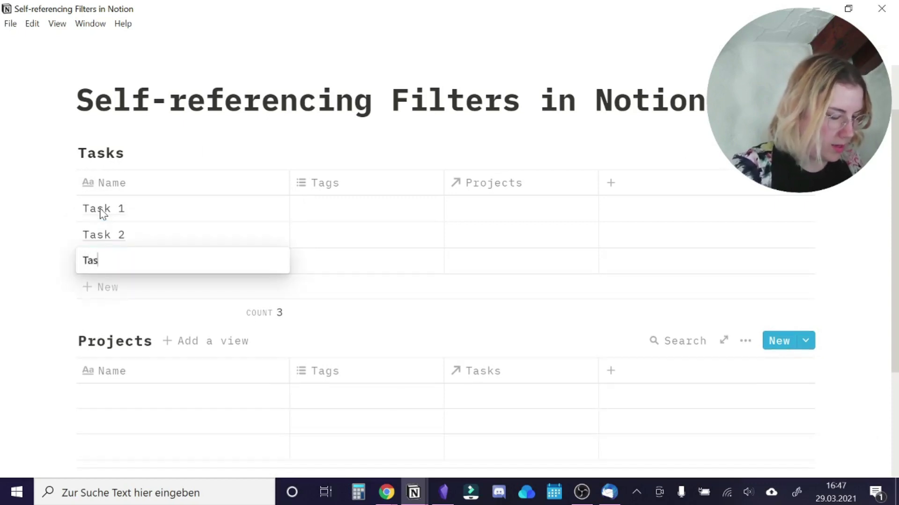
key(Escape)
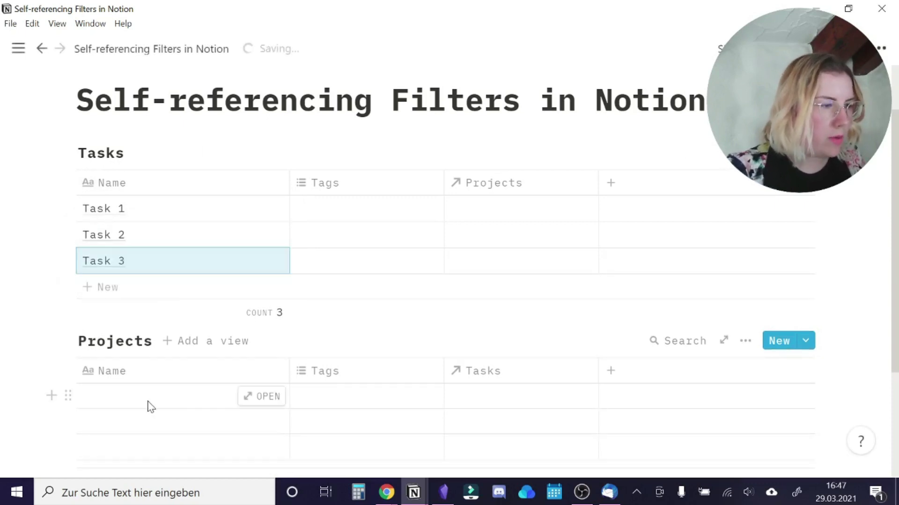
- Name the three rows of the Projects table P1, P2 and P3
click(153, 399)
text(T)
key(BackSpace)
text(P1)
key(Return)
text(P2)
key(Return)
text(P)
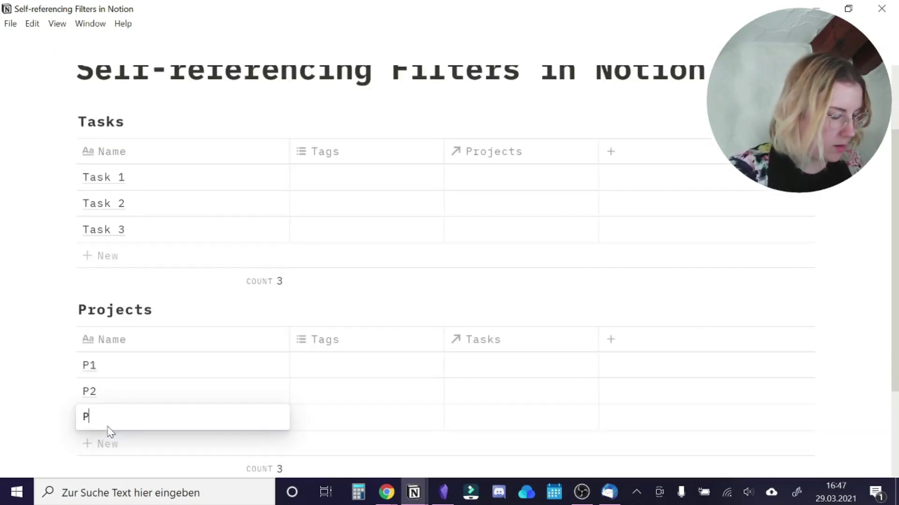
text(3)
key(Escape)
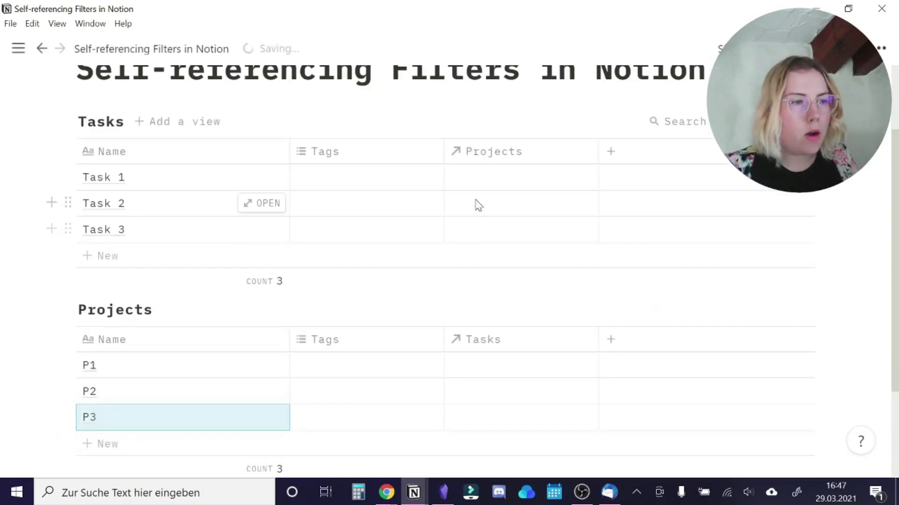
- Relate Task 1 and Task 2 to project P1, and Task 3 to project P3
click(507, 186)
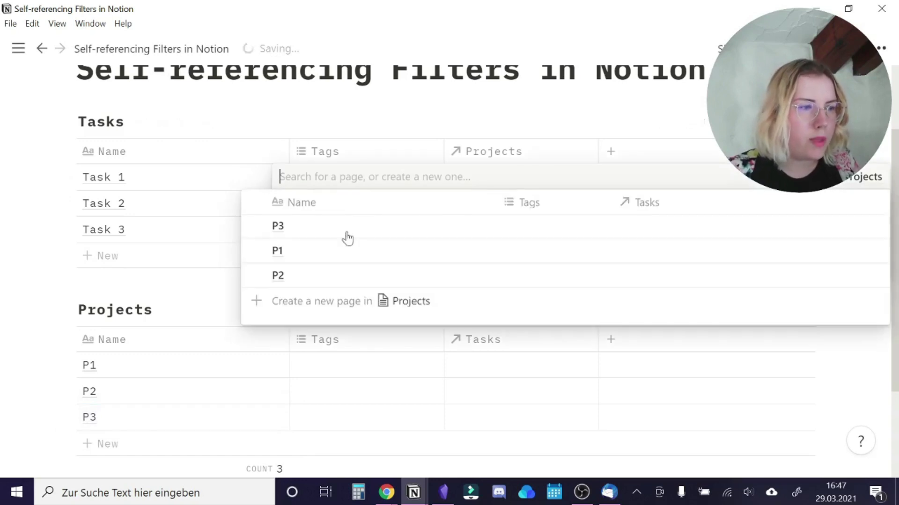
click(290, 261)
key(Escape)
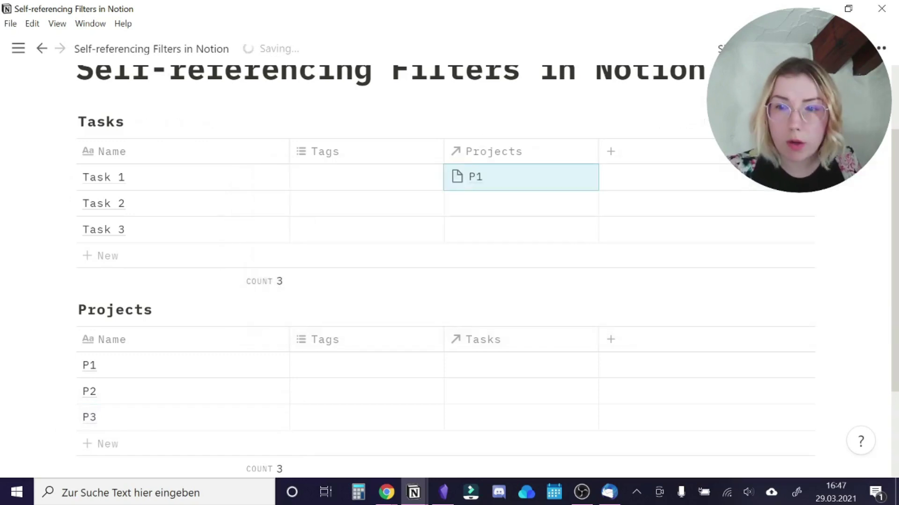
click(492, 211)
click(336, 276)
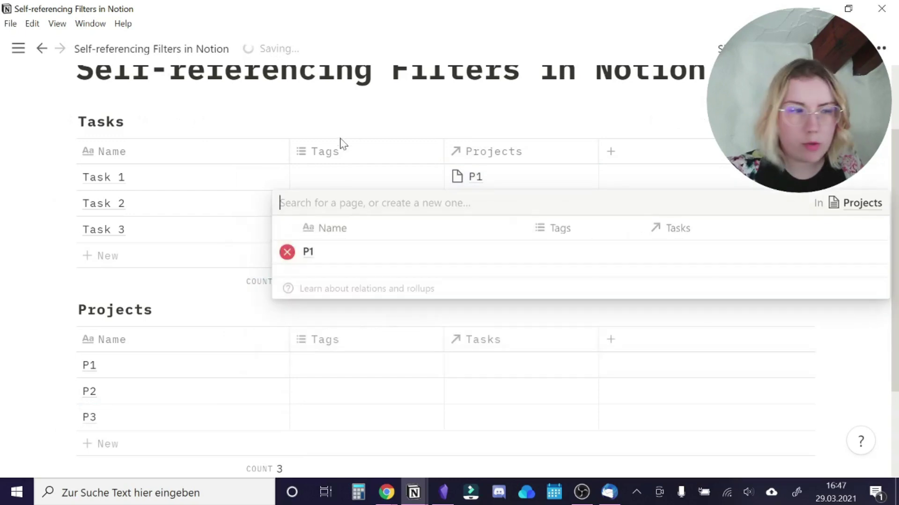
key(Escape)
click(457, 227)
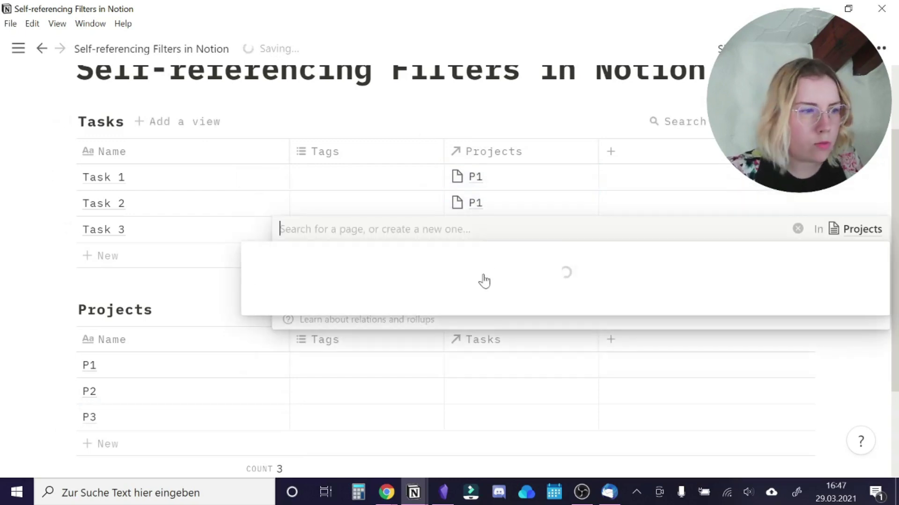
click(341, 275)
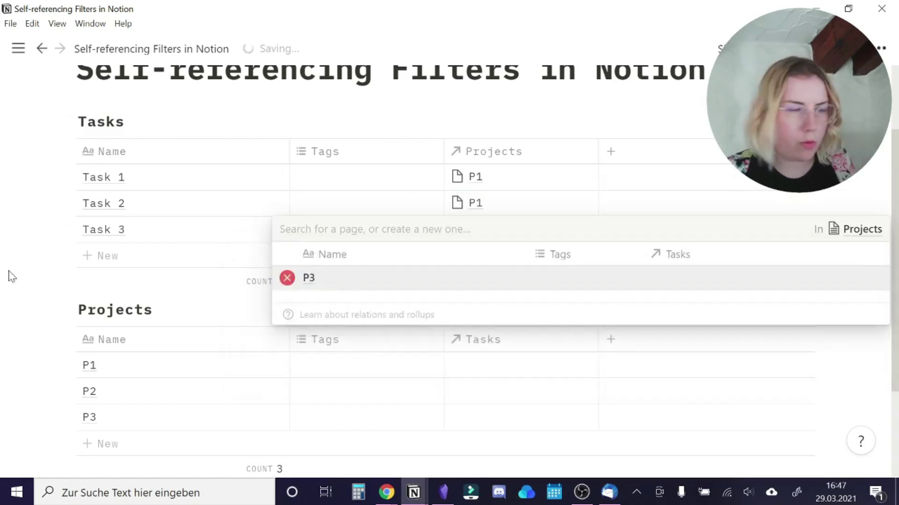
key(Escape)
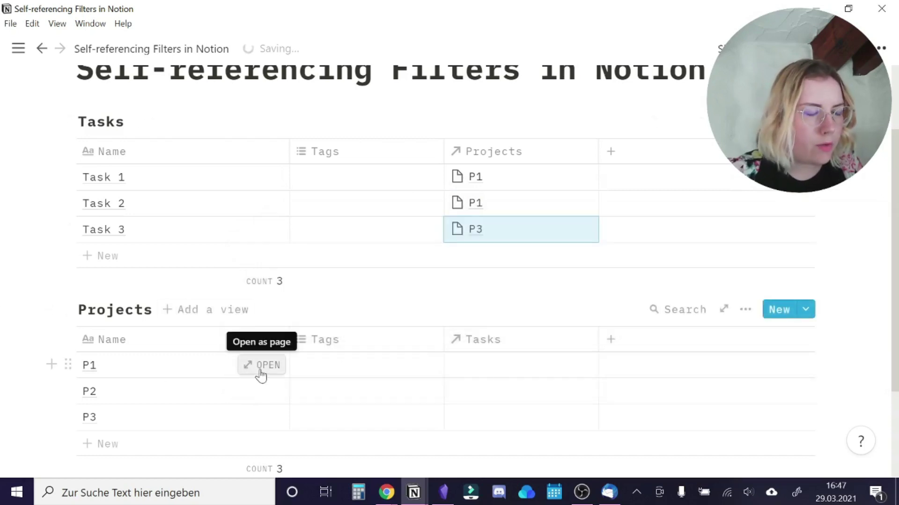
- Open the P1 project page and insert a linked database of Tasks in its body
click(249, 372)
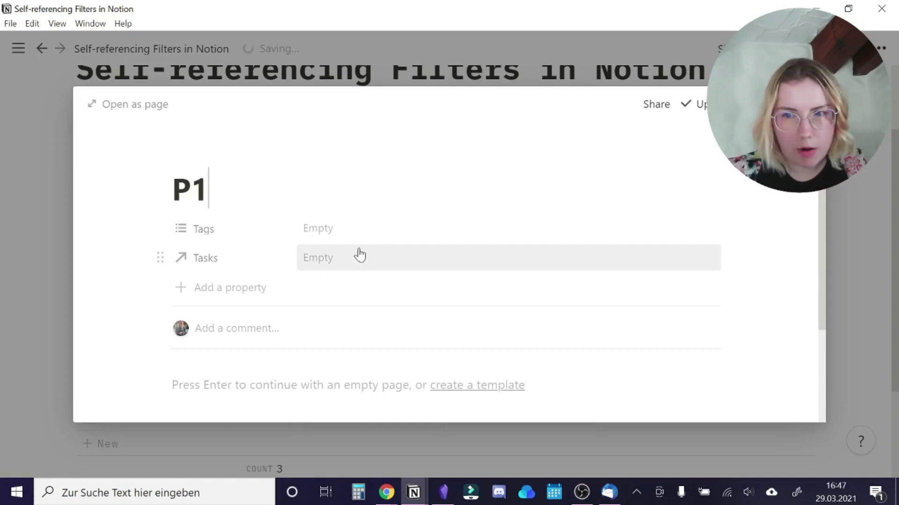
scroll(241, 335, down, 2)
click(230, 319)
text(/creat)
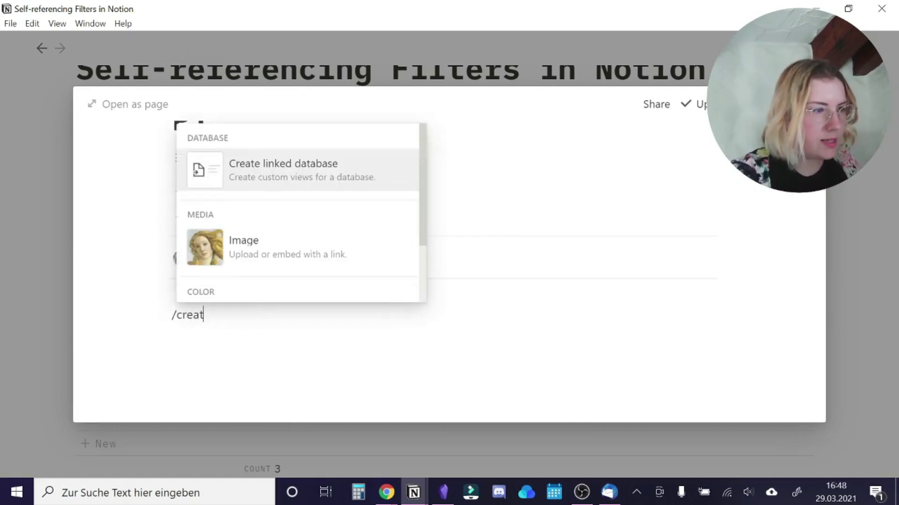
click(281, 177)
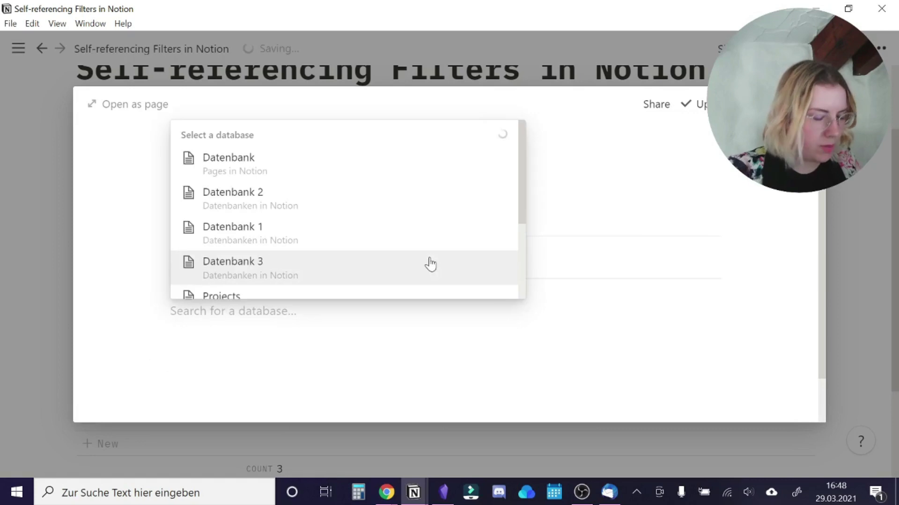
text(task)
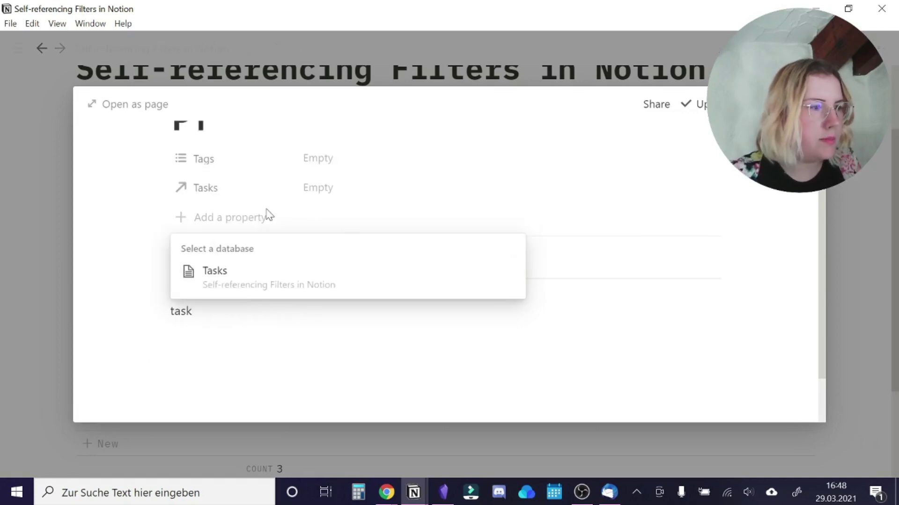
click(207, 281)
- Filter the linked Tasks table on the P1 page to where Projects contains P1, review it and close the page
click(643, 320)
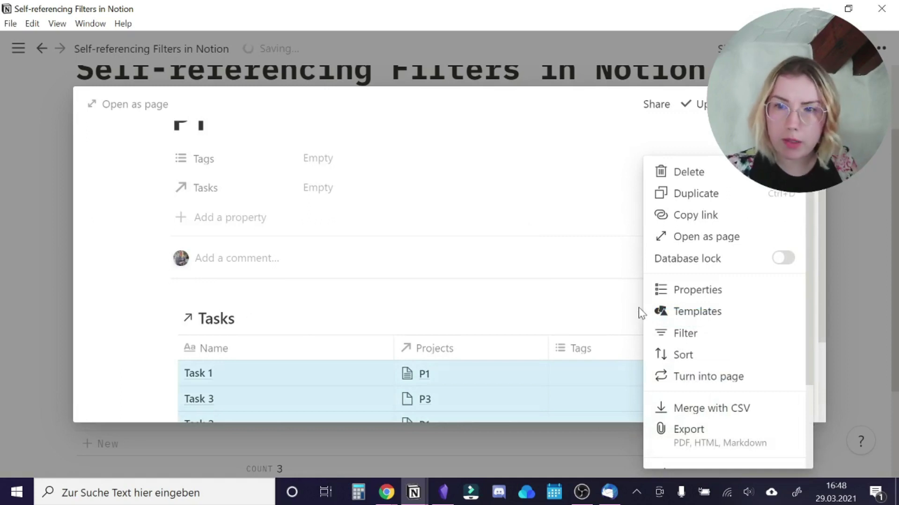
click(689, 338)
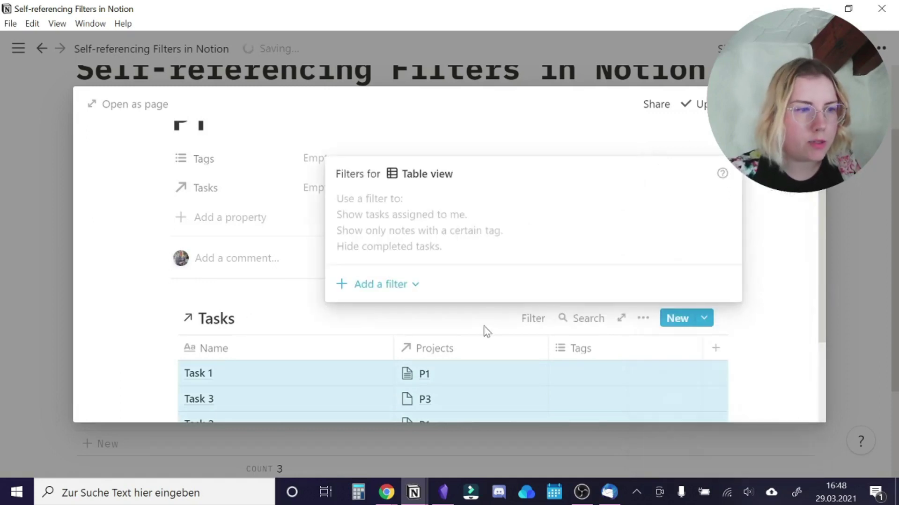
click(417, 285)
click(383, 311)
click(441, 253)
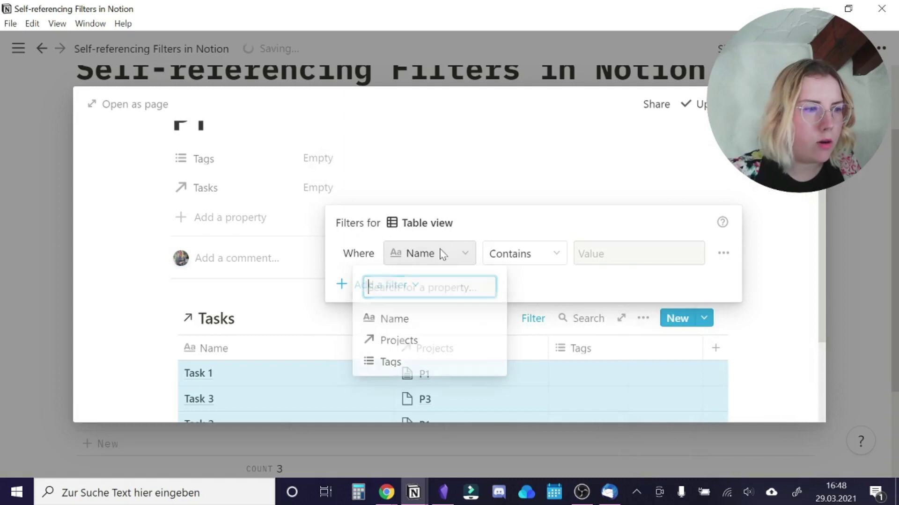
click(397, 341)
click(621, 256)
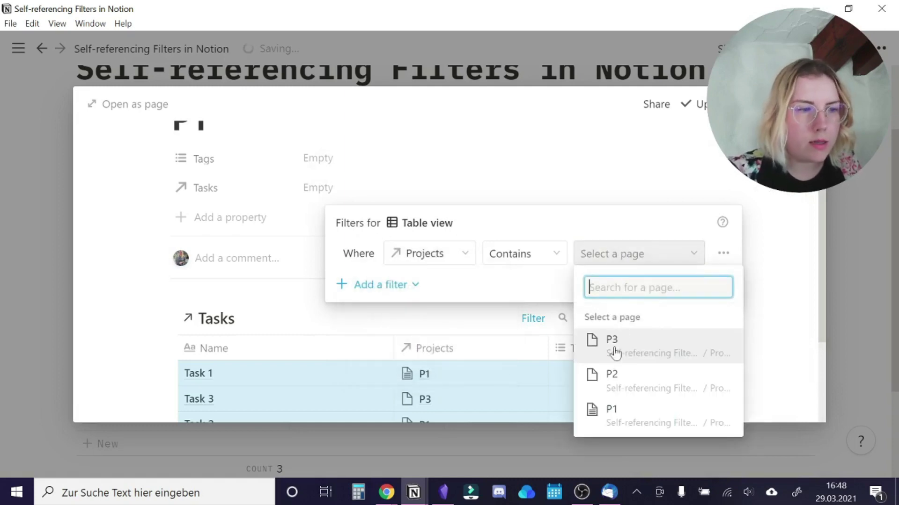
click(610, 410)
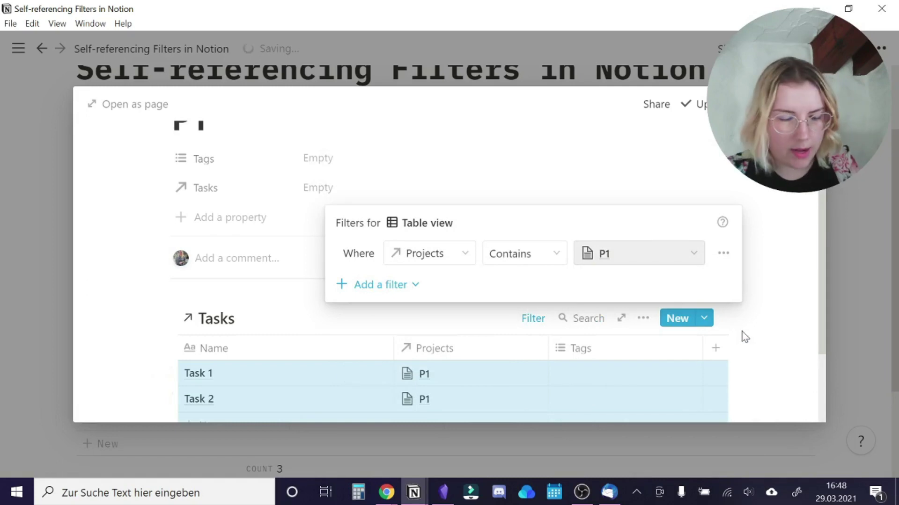
click(781, 328)
scroll(482, 314, down, 2)
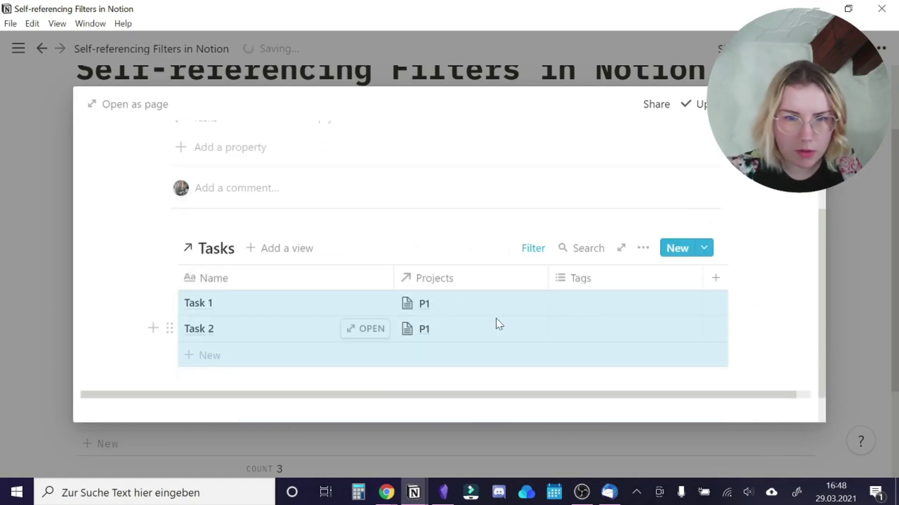
scroll(351, 232, up, 2)
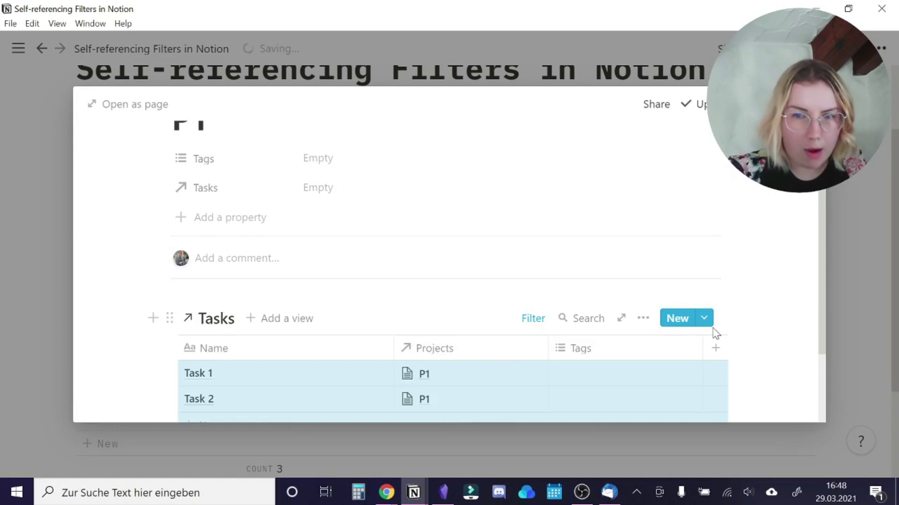
scroll(716, 332, down, 2)
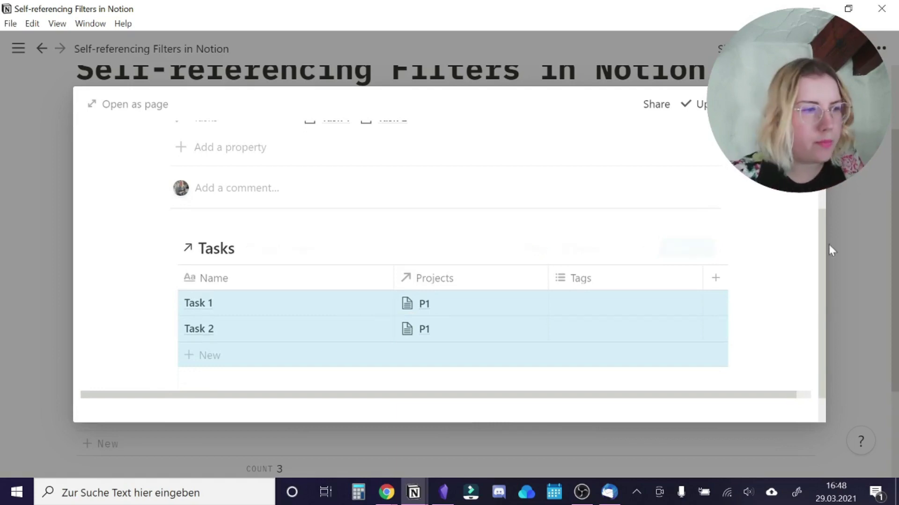
scroll(648, 202, up, 2)
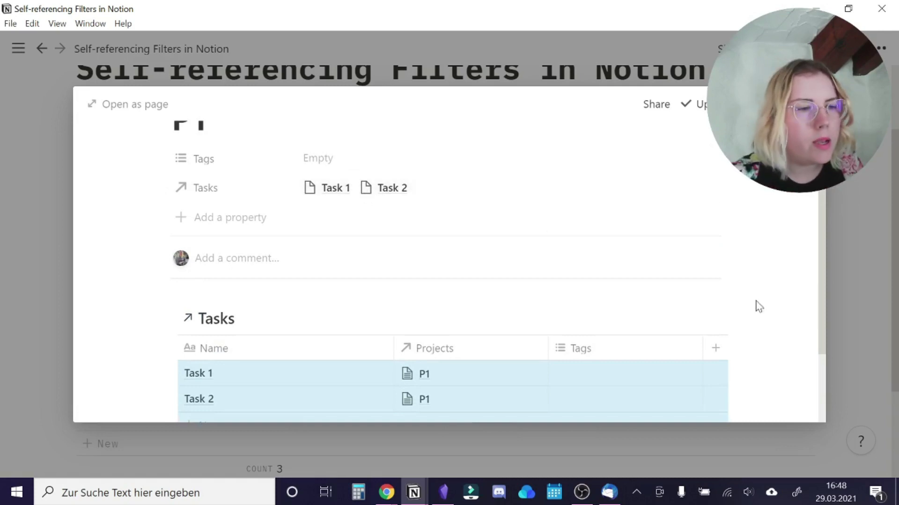
click(827, 301)
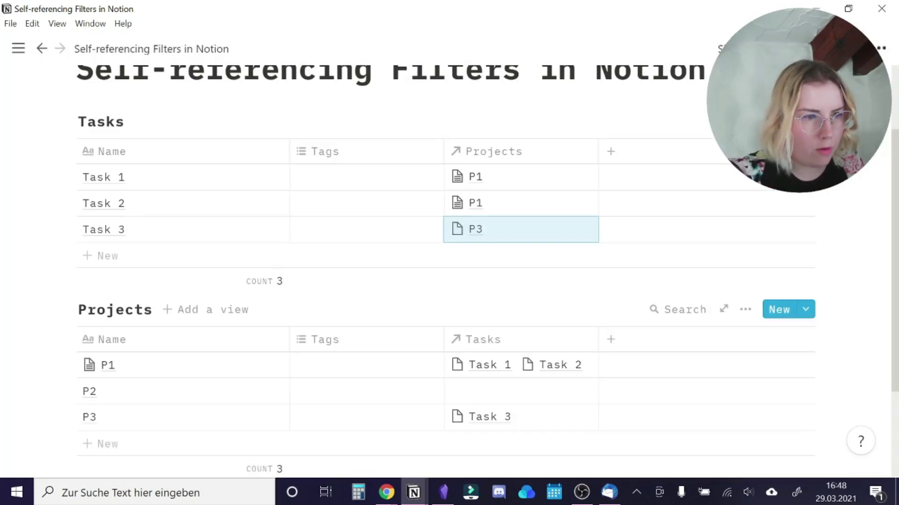
- Create a new template for the Projects database and insert a linked database of Tasks in its body
click(806, 310)
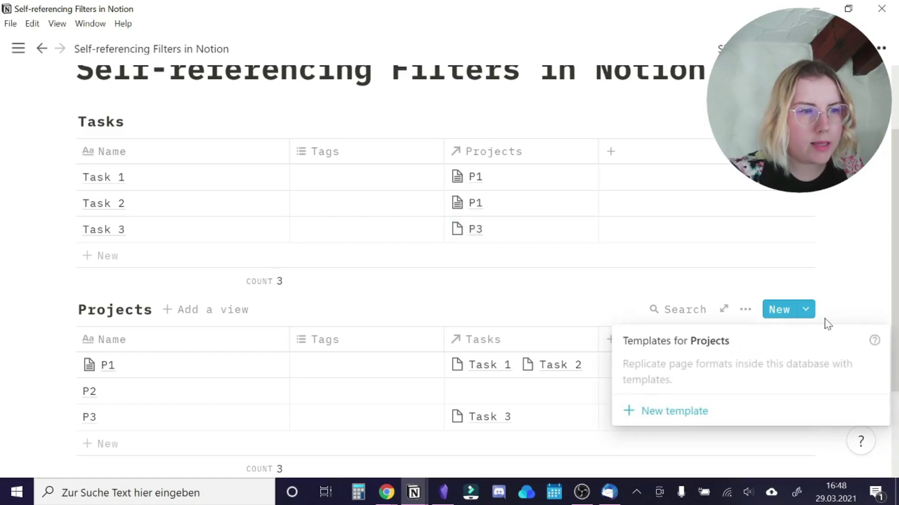
click(674, 411)
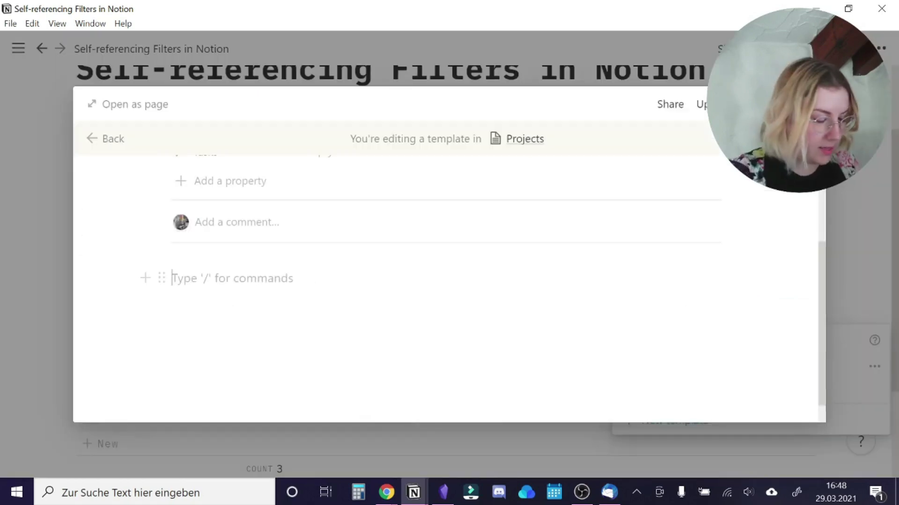
text(/crea)
key(Return)
text(task)
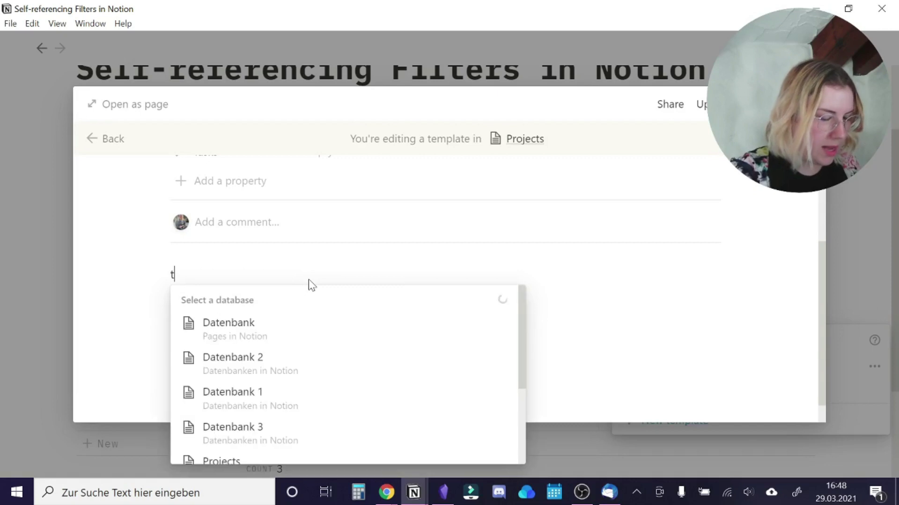
key(Return)
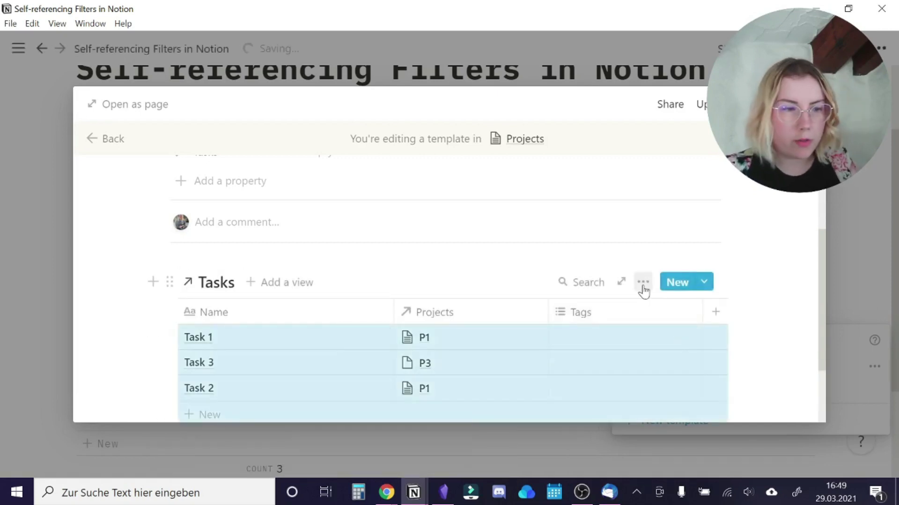
- Filter the linked Tasks table in the template to where Projects contains the untitled template page itself
click(643, 283)
click(685, 331)
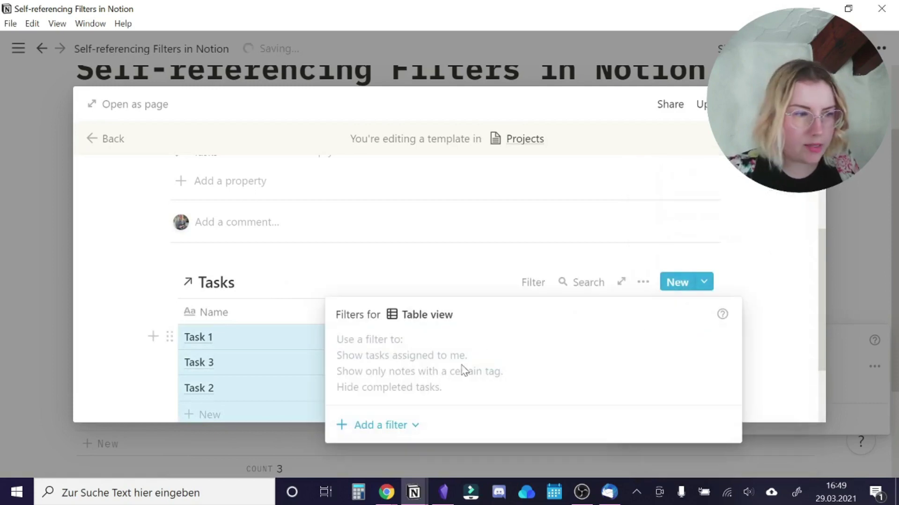
click(381, 425)
click(420, 365)
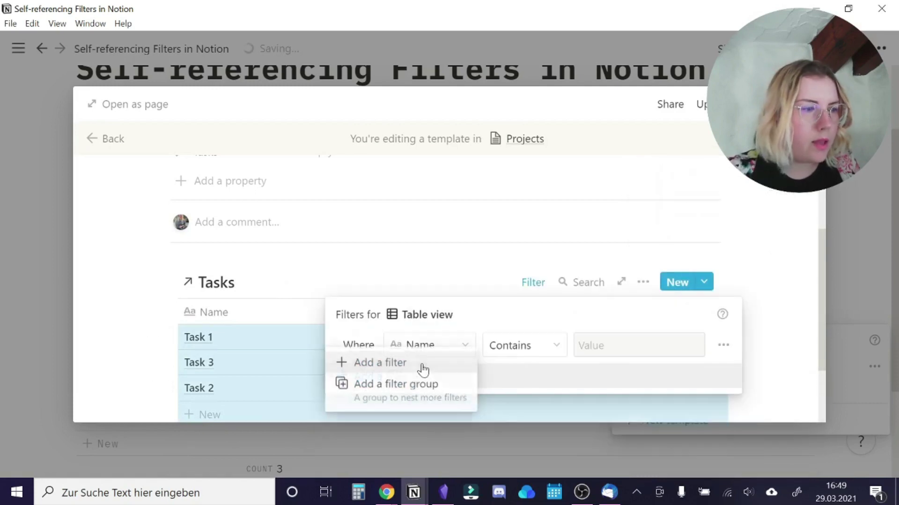
click(395, 347)
click(414, 431)
click(680, 345)
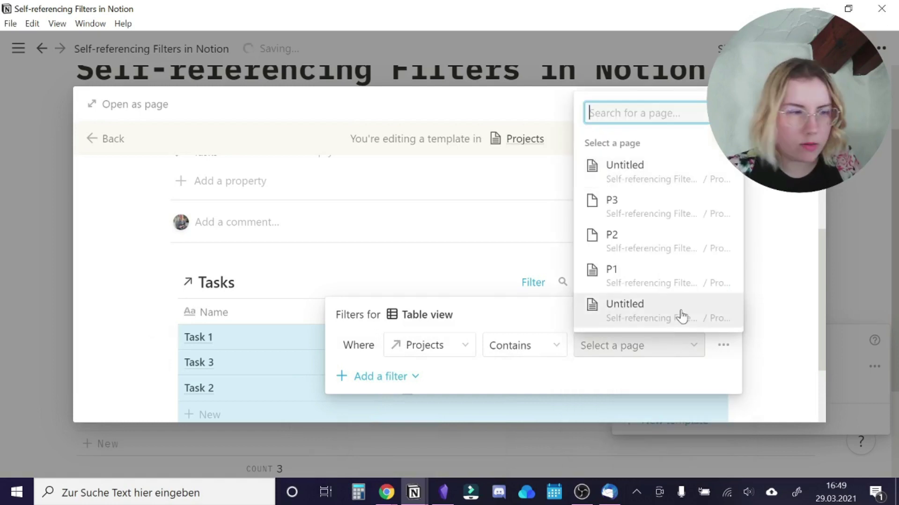
click(681, 316)
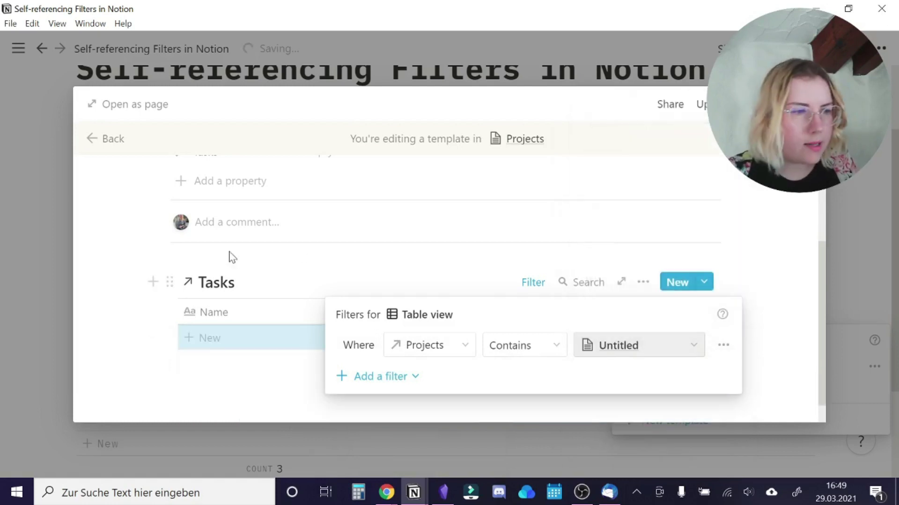
click(343, 250)
- Title the project template "Template" and check which page the linked Tasks table's filter references
scroll(343, 250, up, 3)
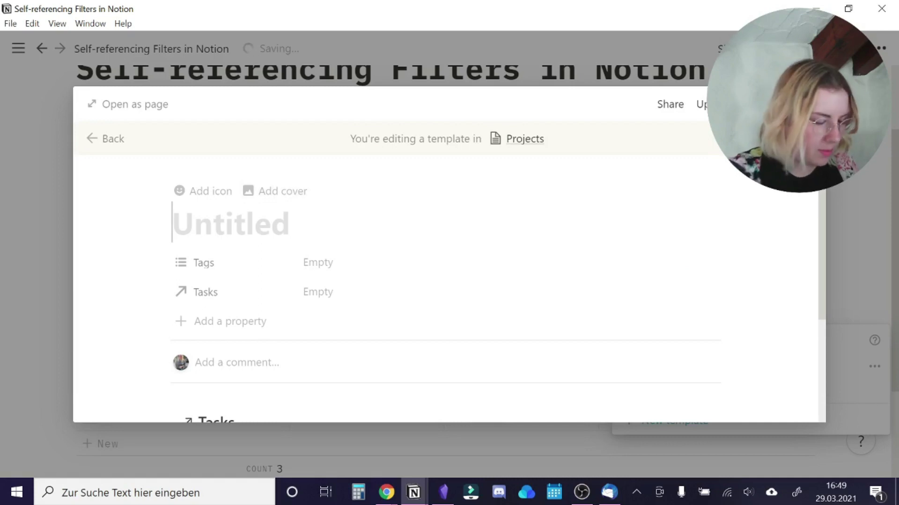
text(Template)
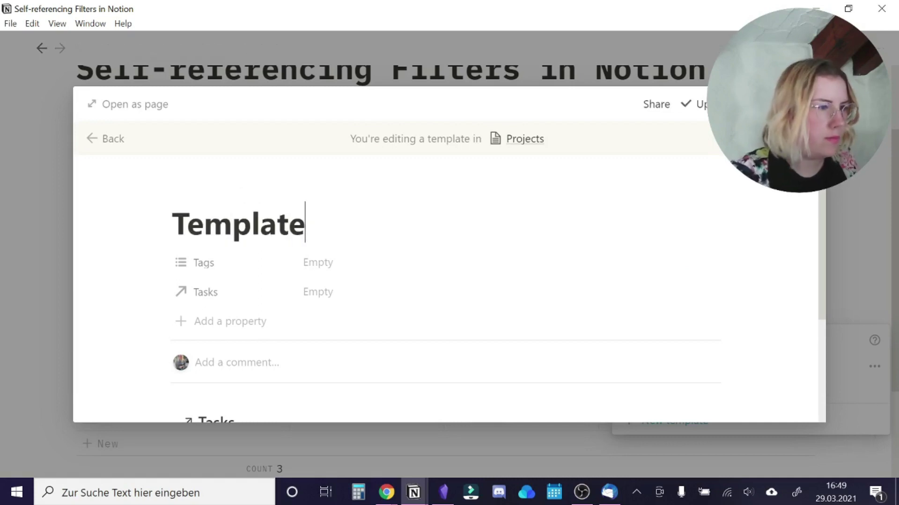
scroll(519, 234, down, 4)
click(536, 256)
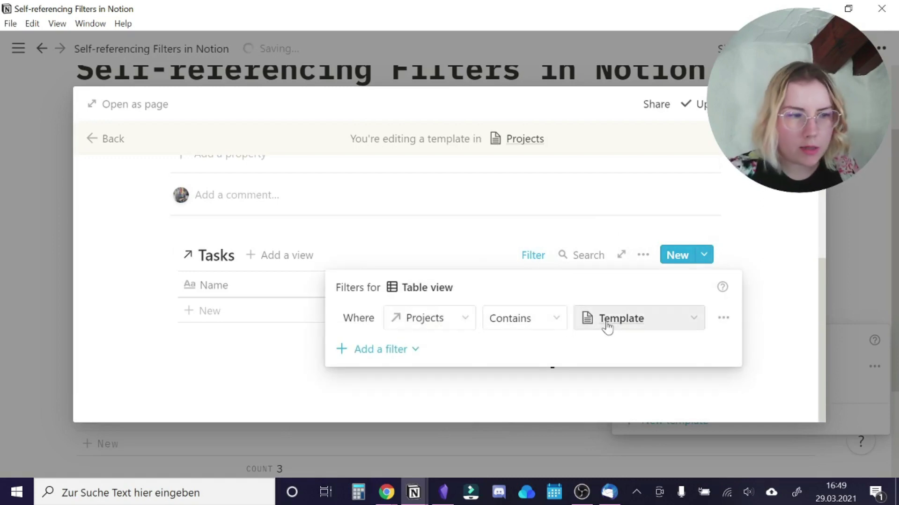
click(422, 242)
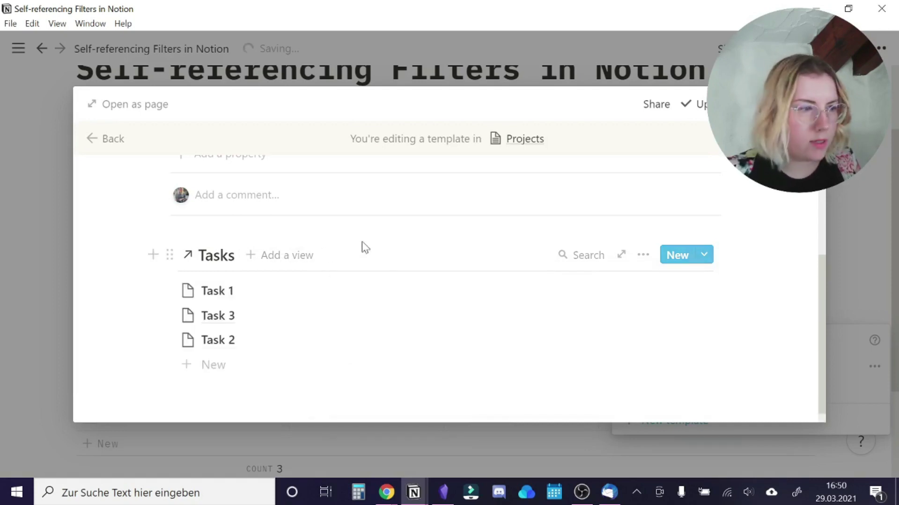
- Filter the template's linked Tasks list view to where Projects contains Template, and close the template
click(643, 254)
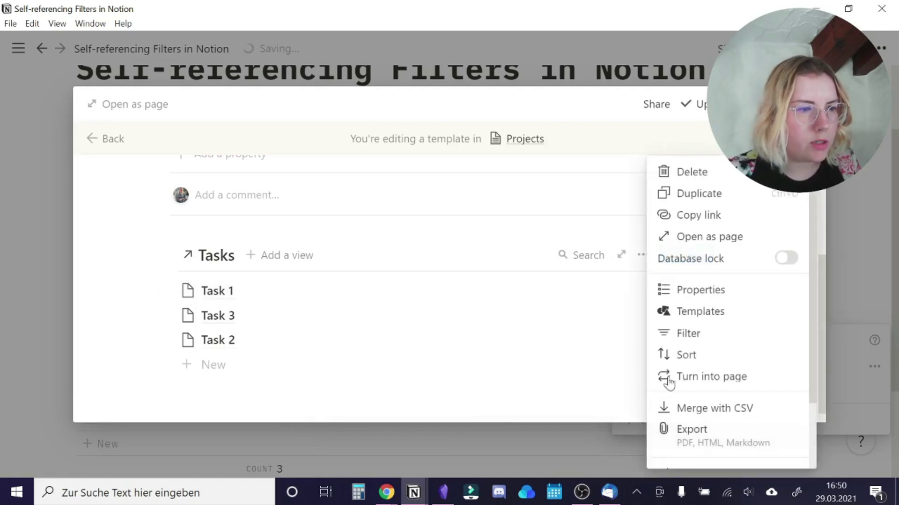
click(668, 333)
click(400, 397)
click(421, 335)
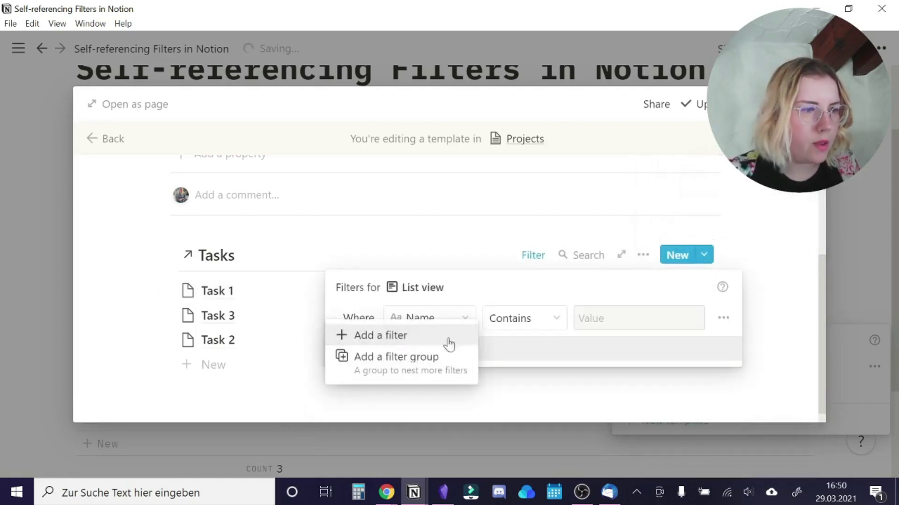
click(459, 332)
click(399, 426)
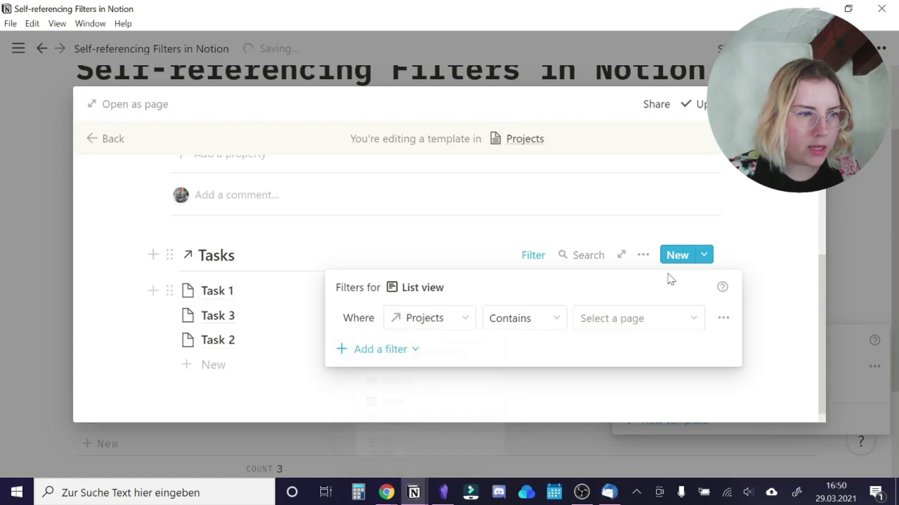
click(648, 318)
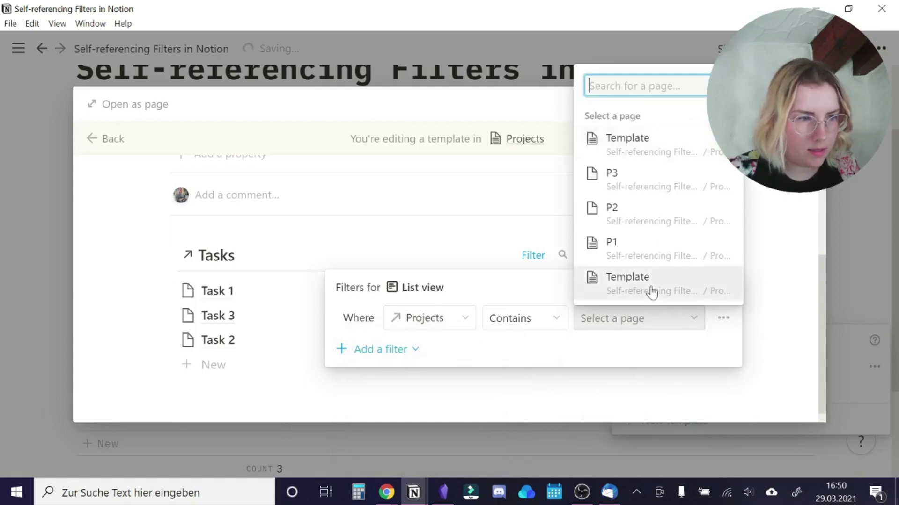
click(648, 291)
click(279, 269)
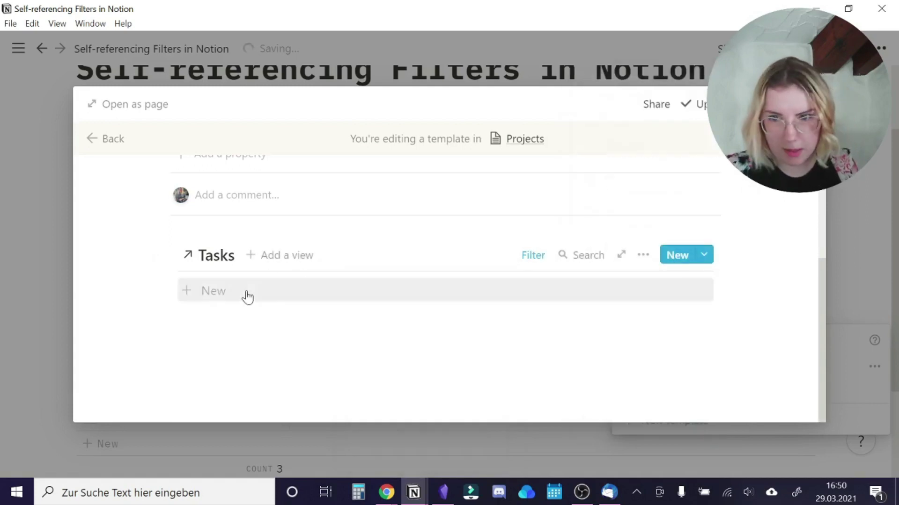
scroll(254, 289, up, 3)
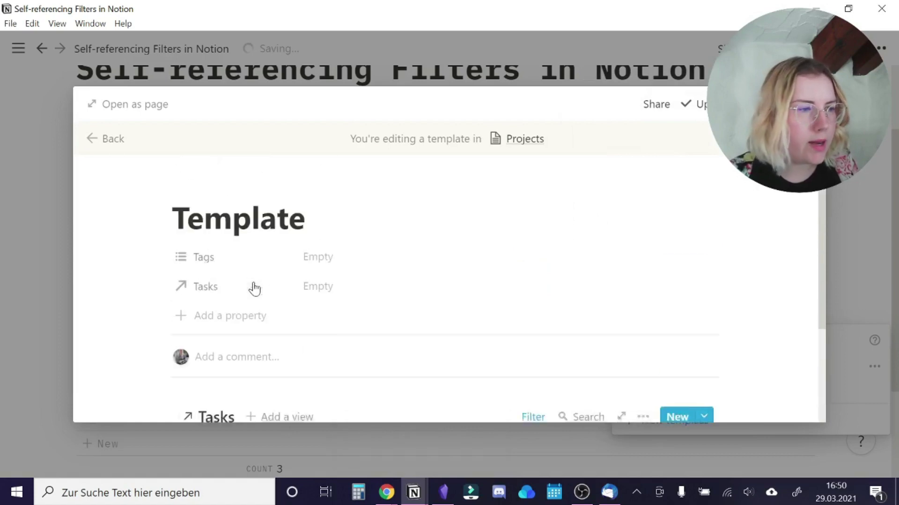
click(838, 201)
click(845, 204)
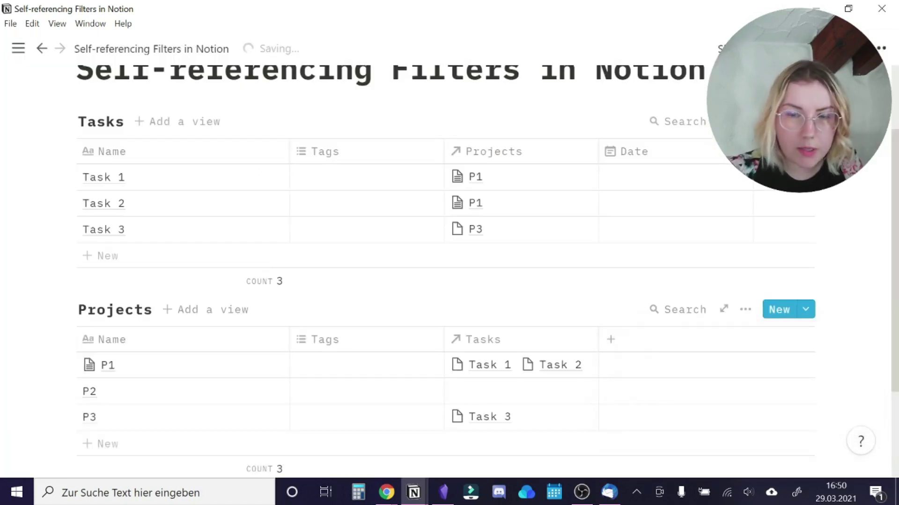
- Open the P3 project page and apply the template named Template to it
scroll(279, 313, down, 1)
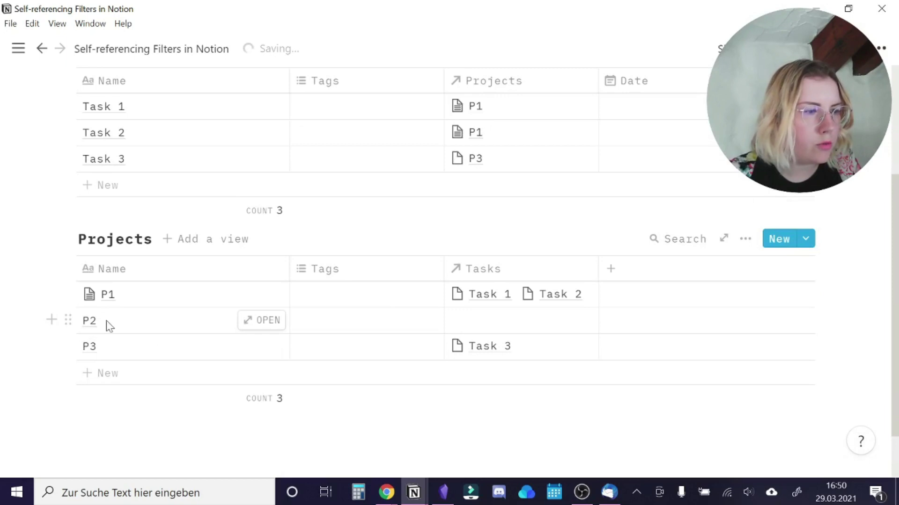
click(293, 346)
key(Escape)
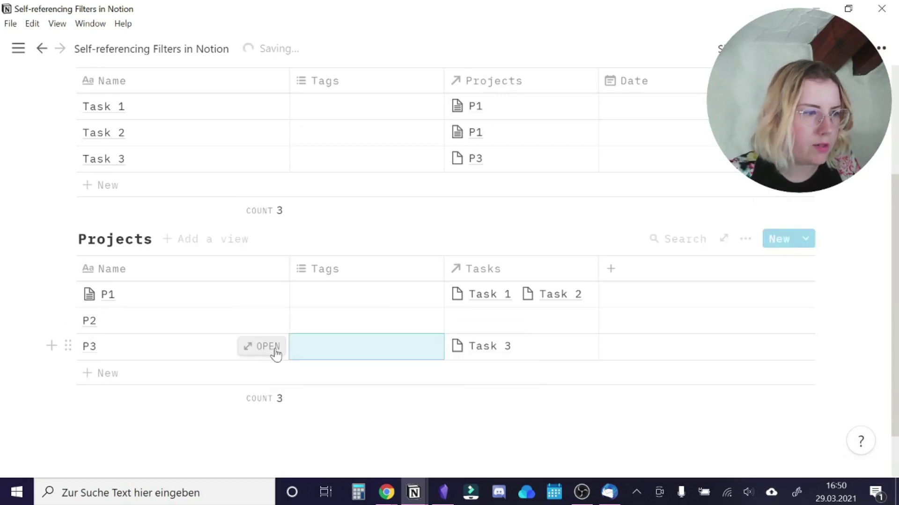
click(276, 355)
scroll(361, 253, down, 3)
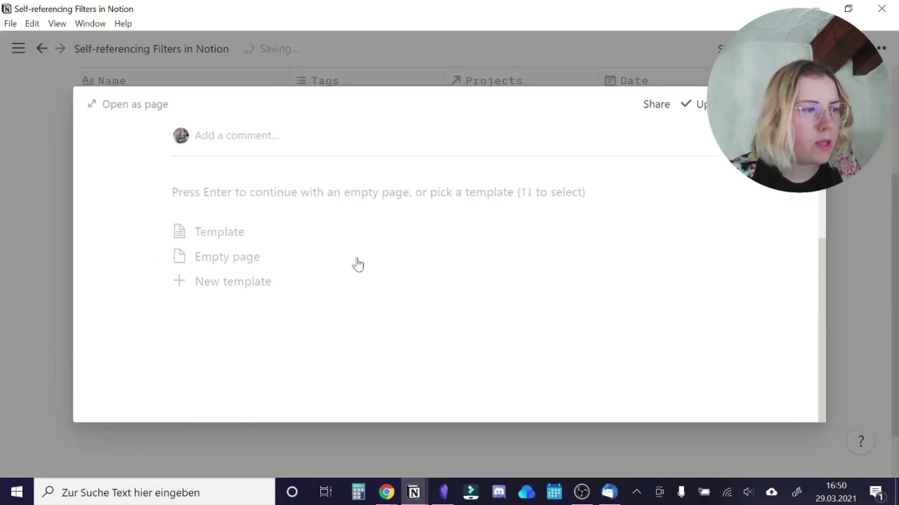
click(220, 239)
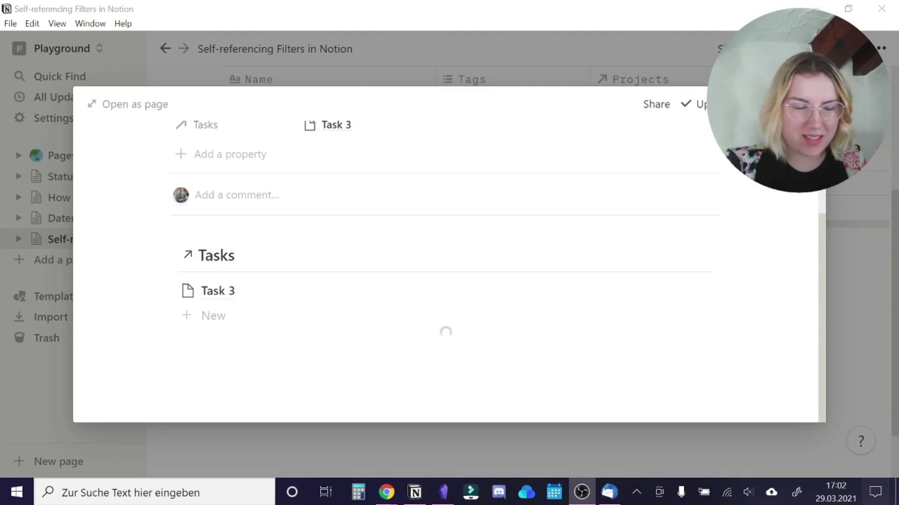
- Examine the P3 page's properties and the Projects filter of its linked Tasks list
scroll(468, 307, up, 3)
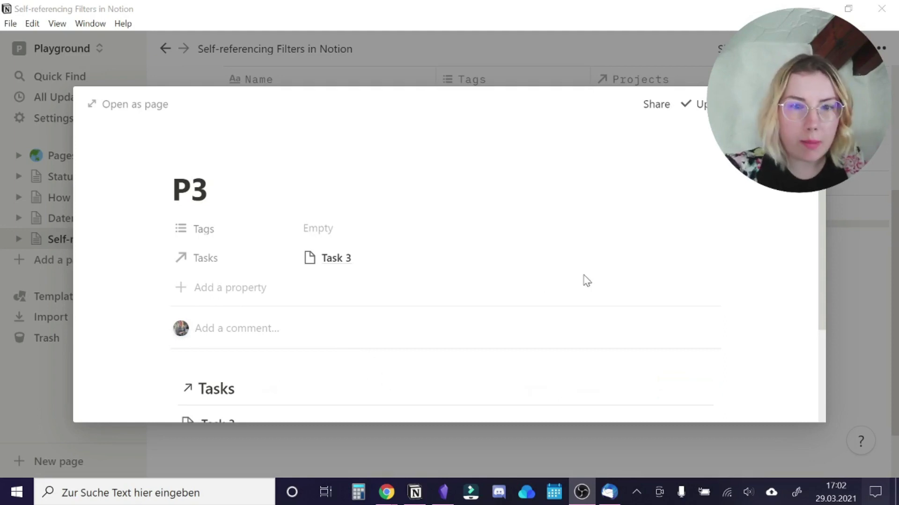
scroll(585, 281, down, 2)
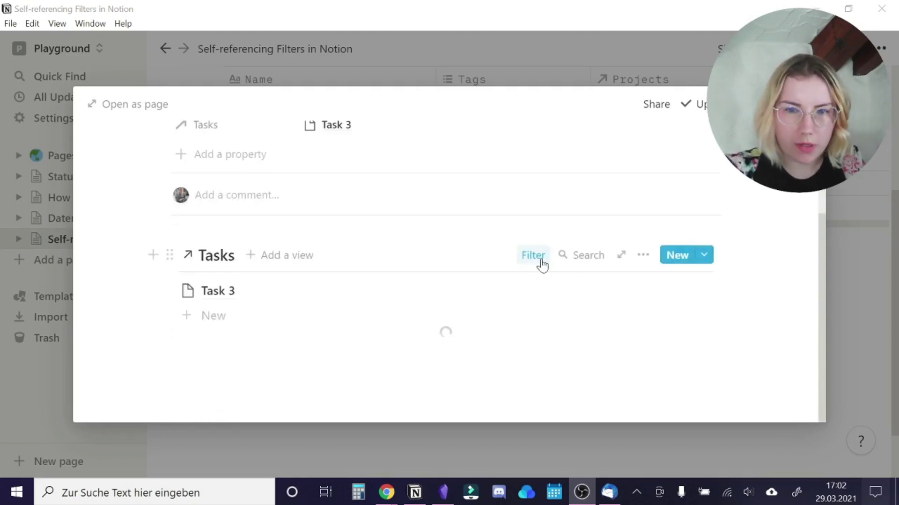
click(540, 260)
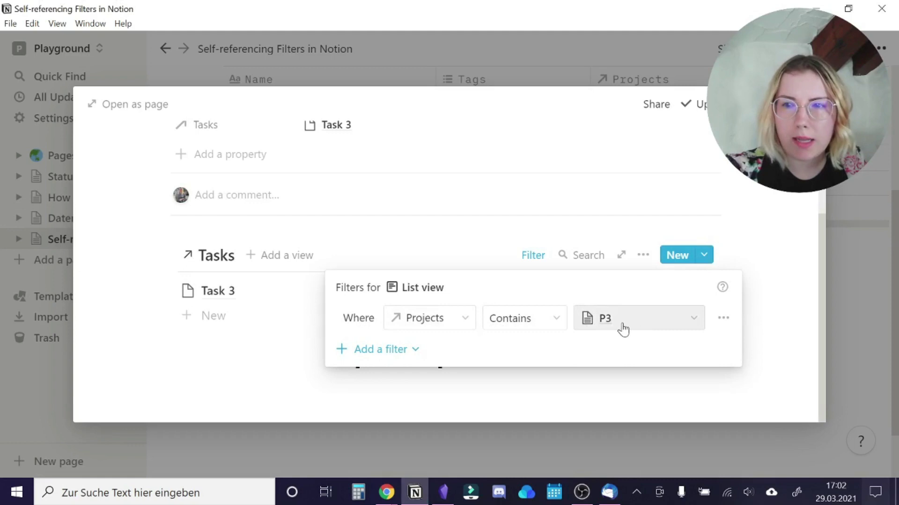
click(397, 237)
scroll(268, 245, up, 3)
scroll(269, 245, up, 1)
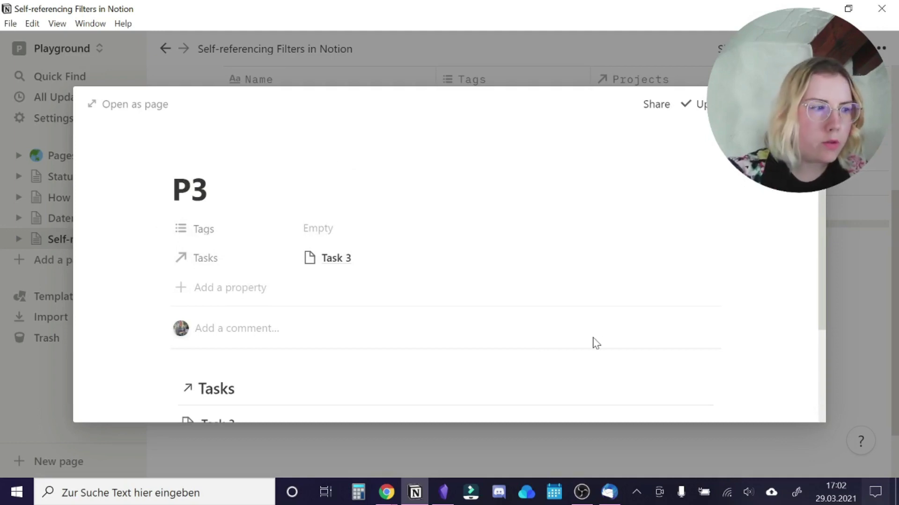
scroll(601, 344, down, 3)
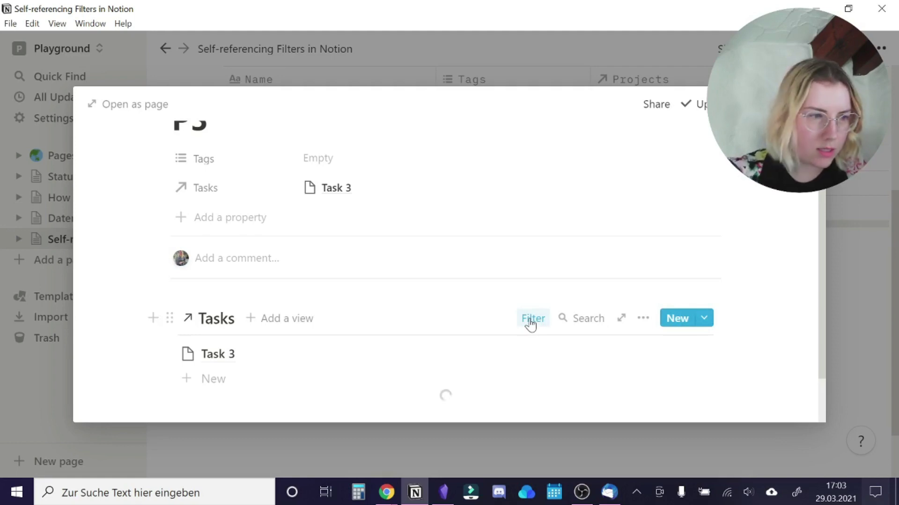
click(530, 322)
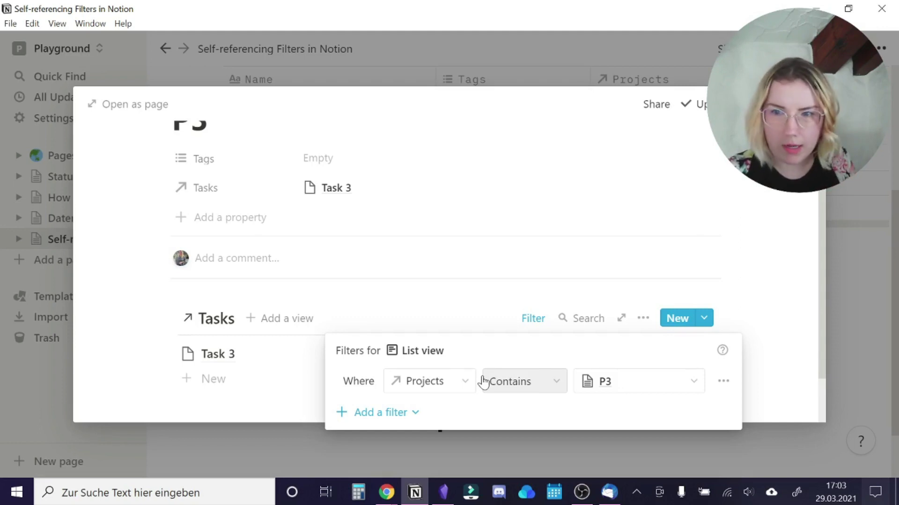
click(701, 298)
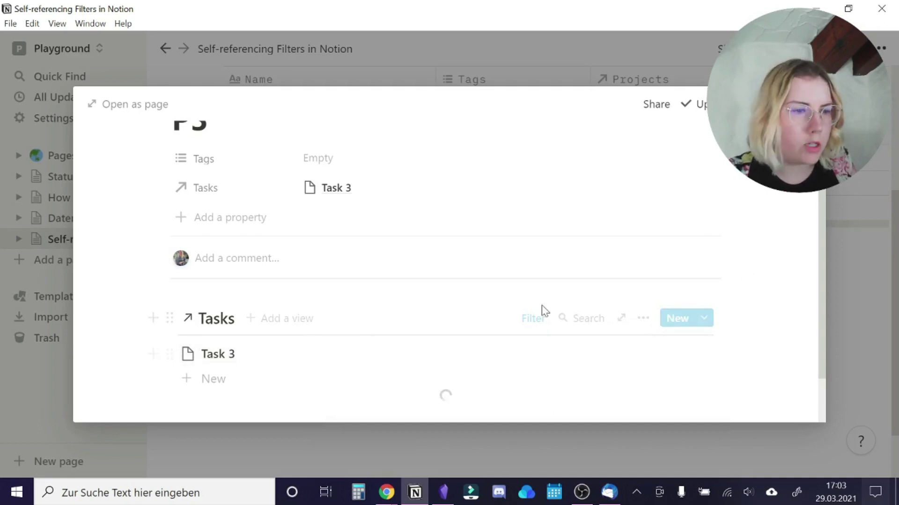
- Add a new task named Task 4 from the linked Tasks list on the P3 page, return to P3 and close it
click(224, 383)
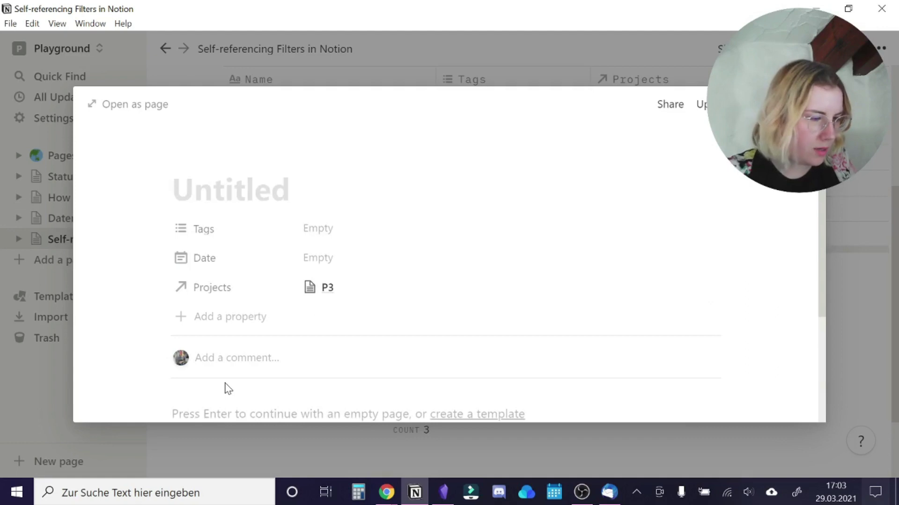
text(Task 4)
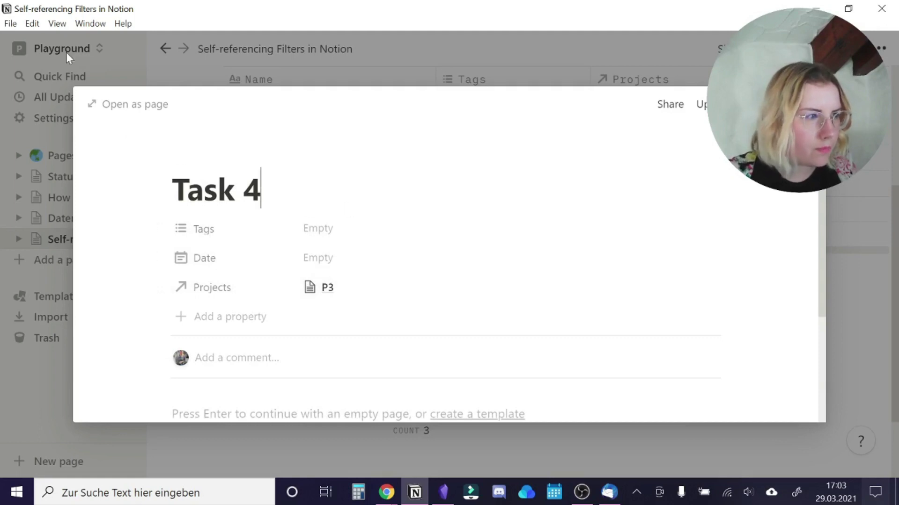
click(163, 56)
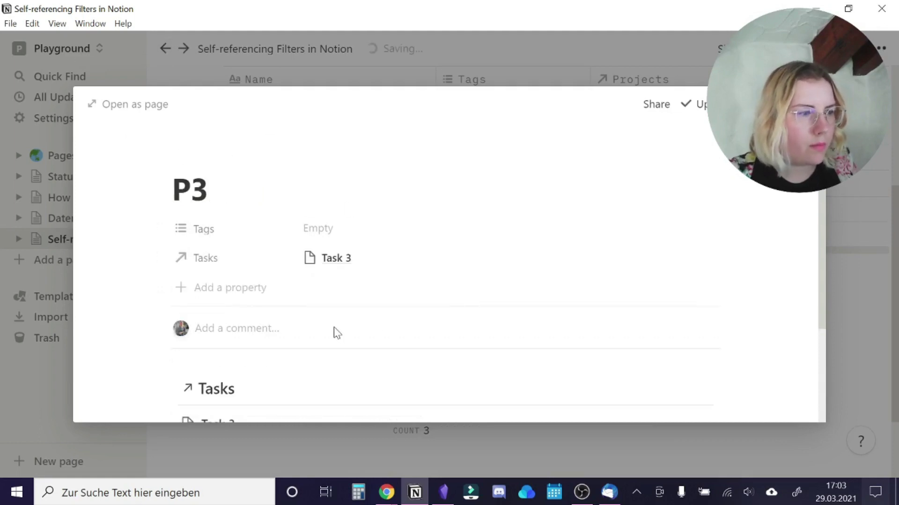
scroll(334, 327, down, 3)
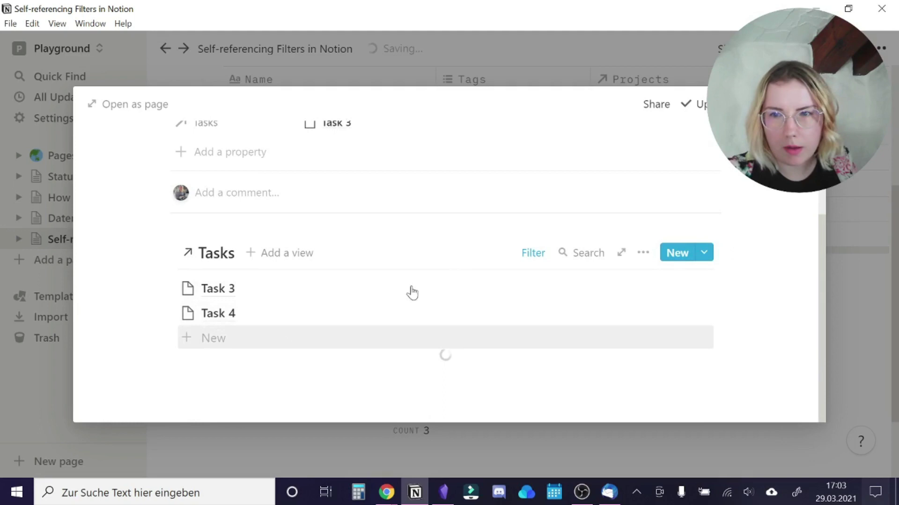
click(852, 326)
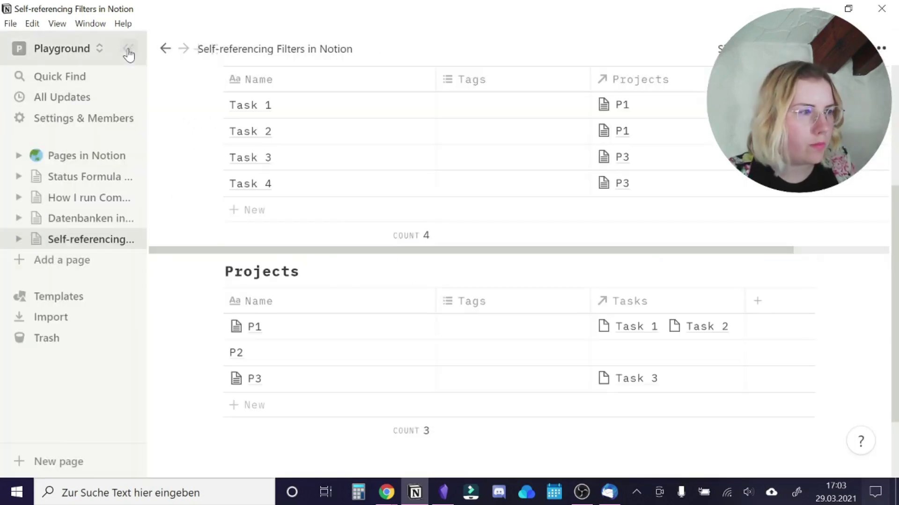
- Collapse the sidebar, open the P2 project page and apply the template named Template to it
click(127, 50)
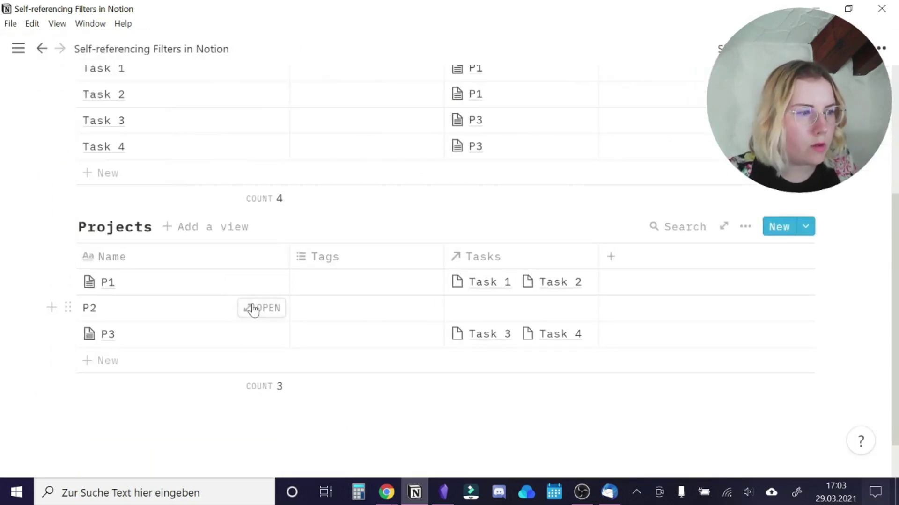
click(248, 307)
scroll(391, 321, down, 3)
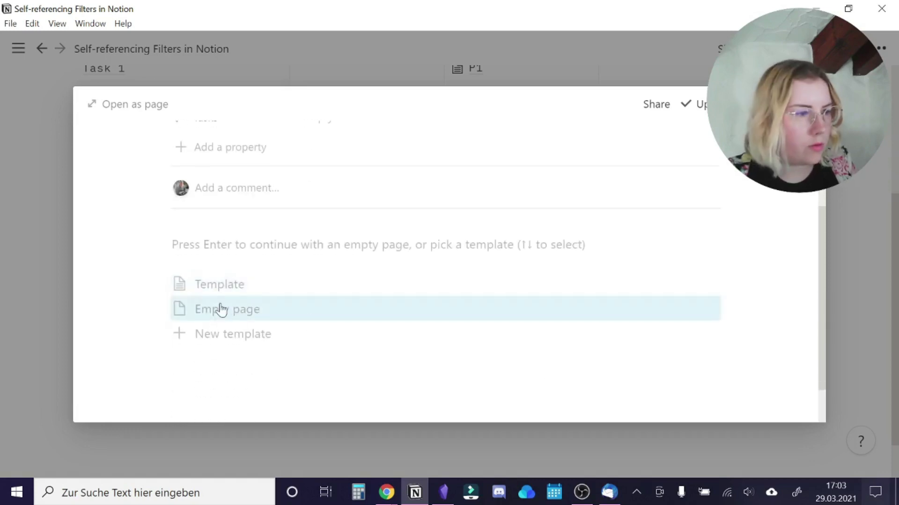
click(218, 292)
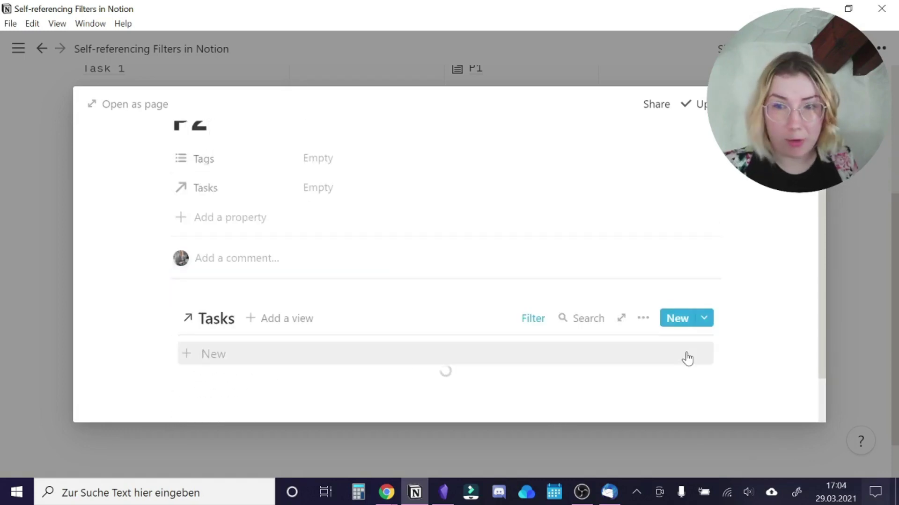
- Check the Projects filter of the linked Tasks list on the P2 page, close the page and review both databases
scroll(281, 263, up, 1)
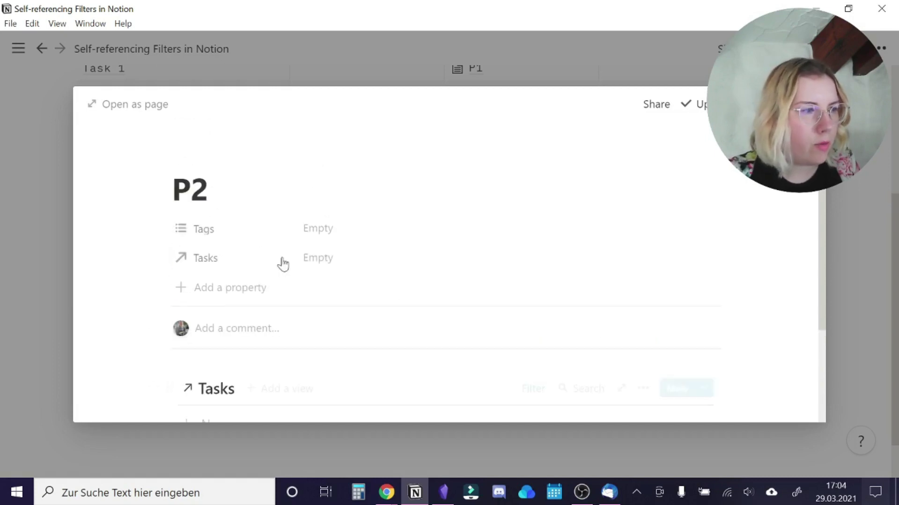
scroll(313, 268, down, 2)
click(529, 257)
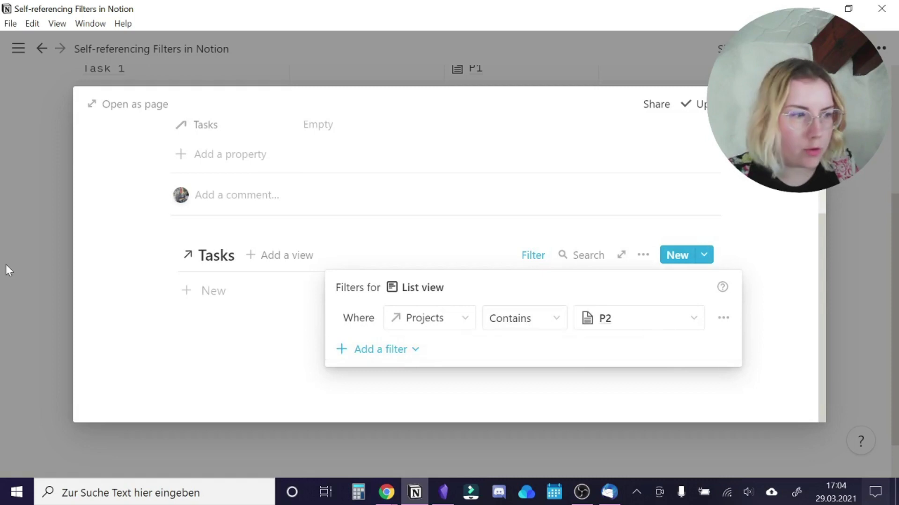
click(188, 295)
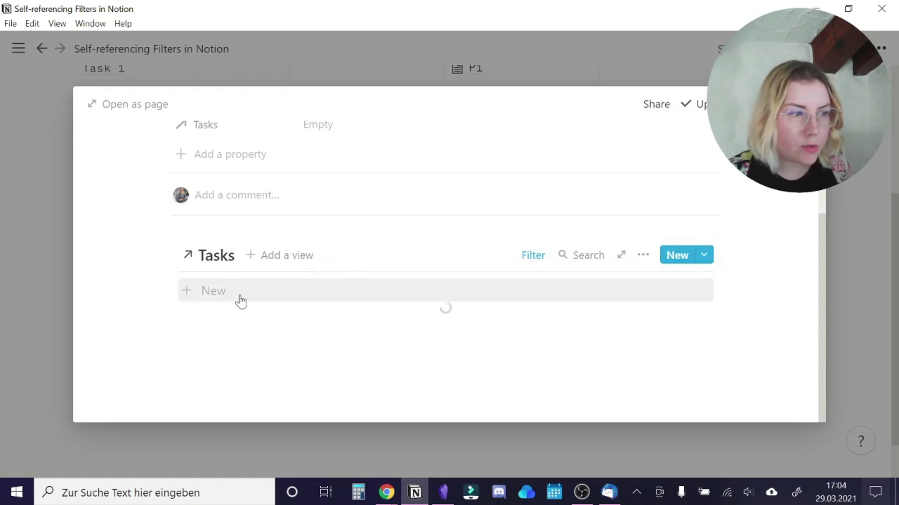
scroll(241, 301, up, 3)
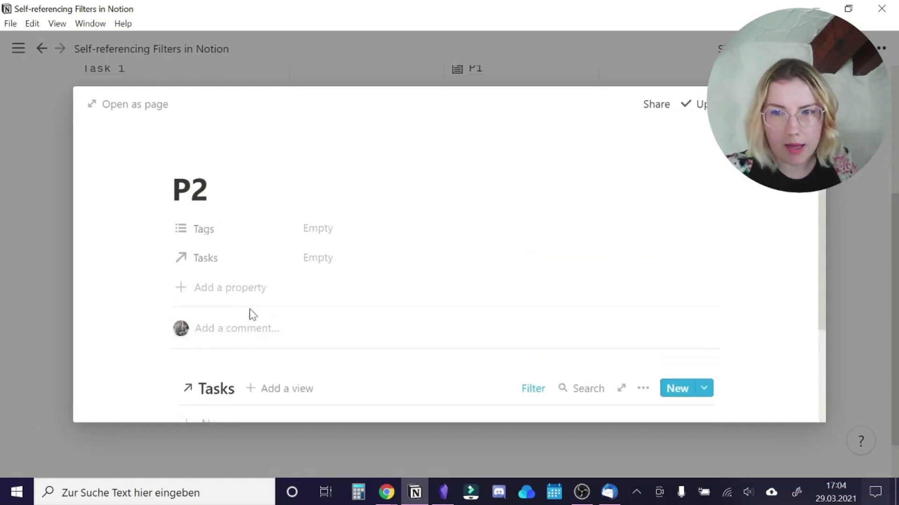
click(869, 254)
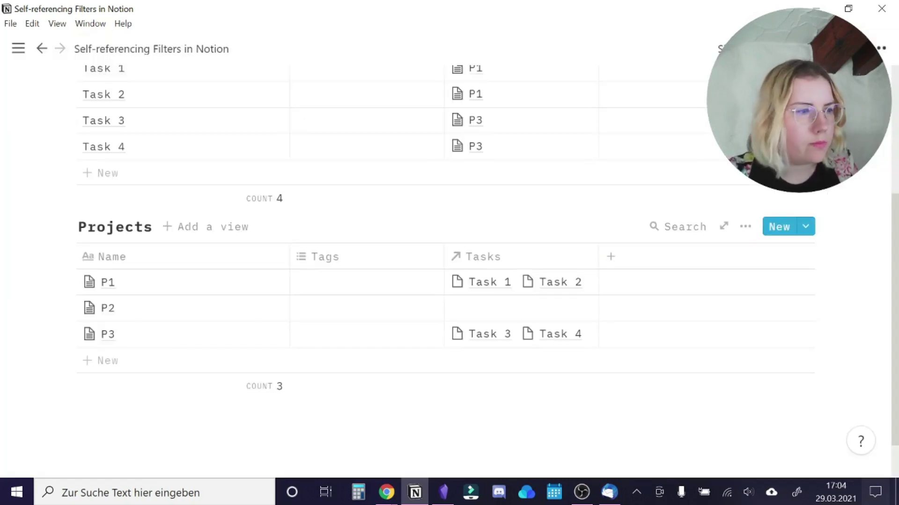
scroll(445, 280, up, 2)
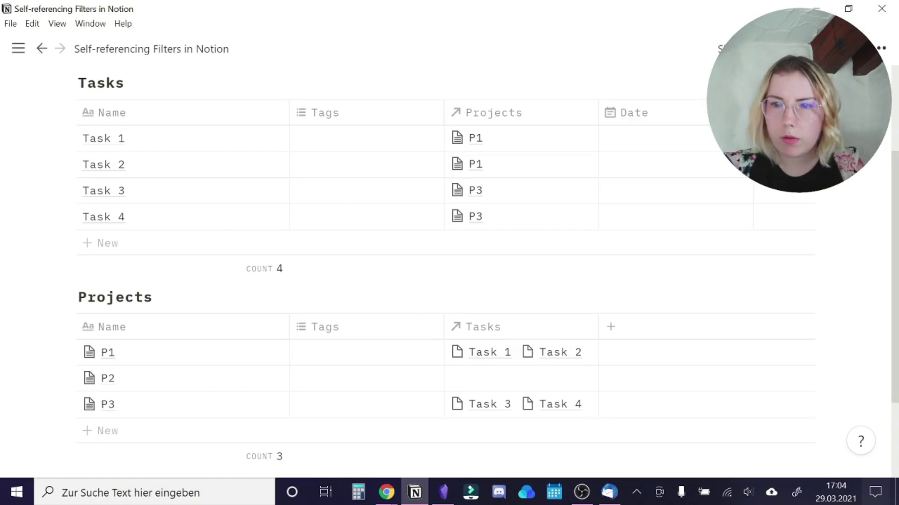